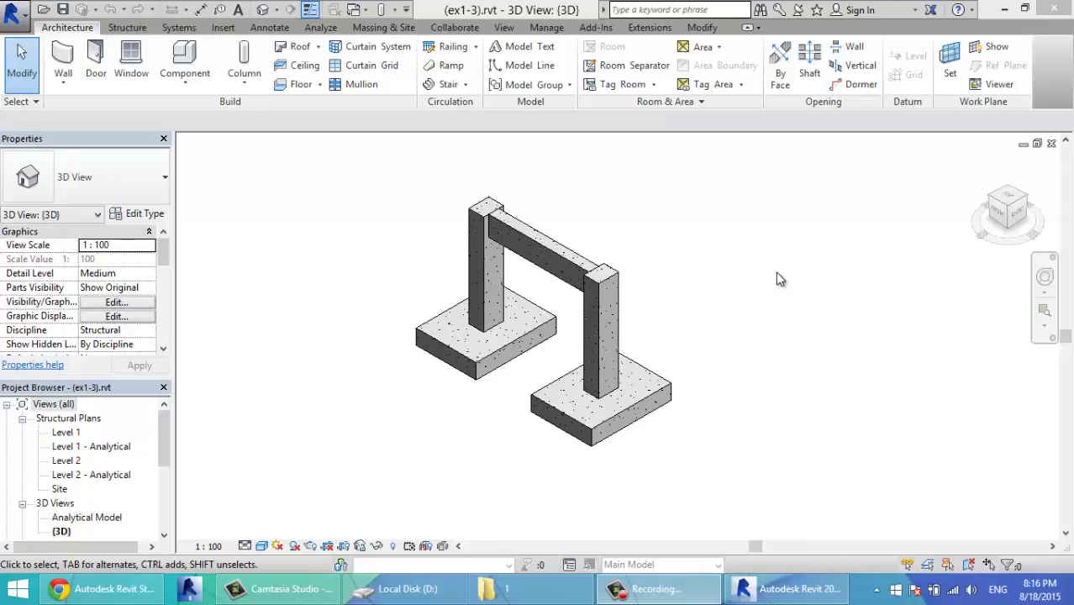
# Show the Revit Extensions tools beside the 3D view of the ex1-3 frame model
pyautogui.click(655, 29)
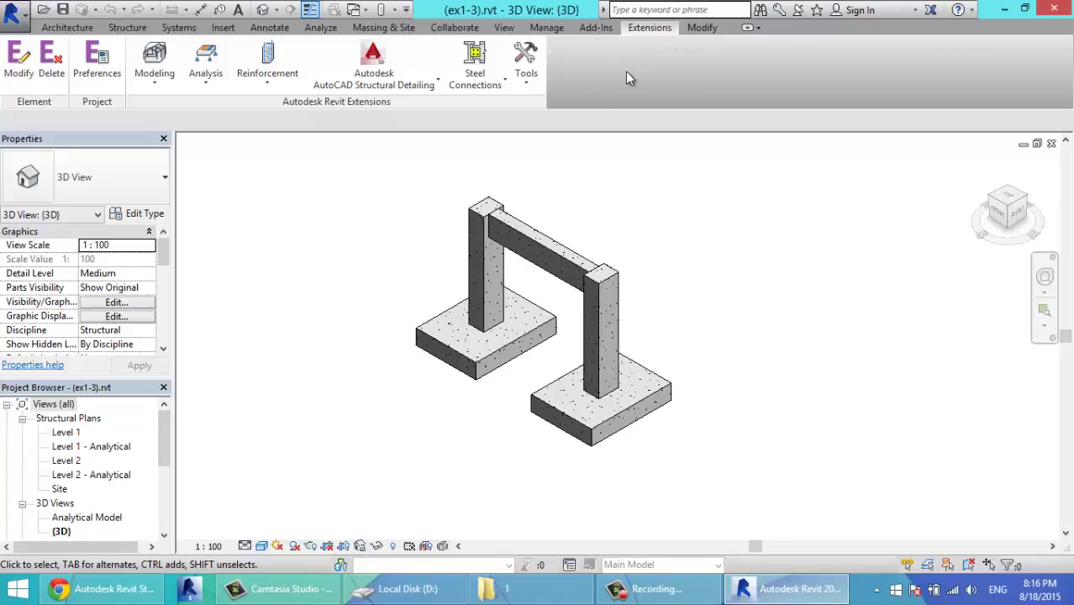
# Select the right-hand 450 x 600mm column and start Revit Extensions column reinforcement
pyautogui.click(614, 309)
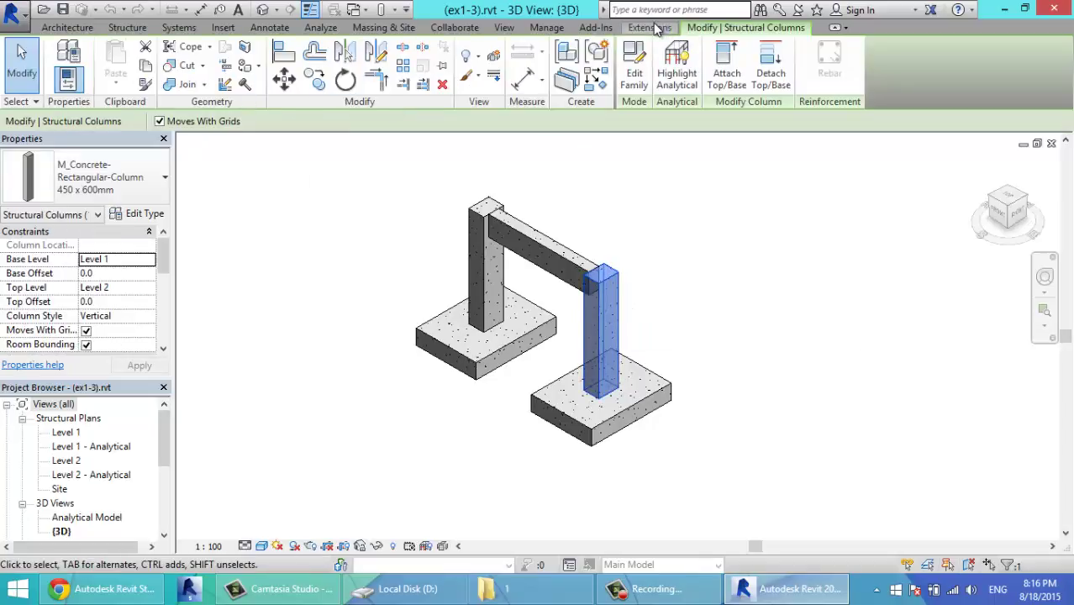
pyautogui.click(650, 28)
pyautogui.click(269, 79)
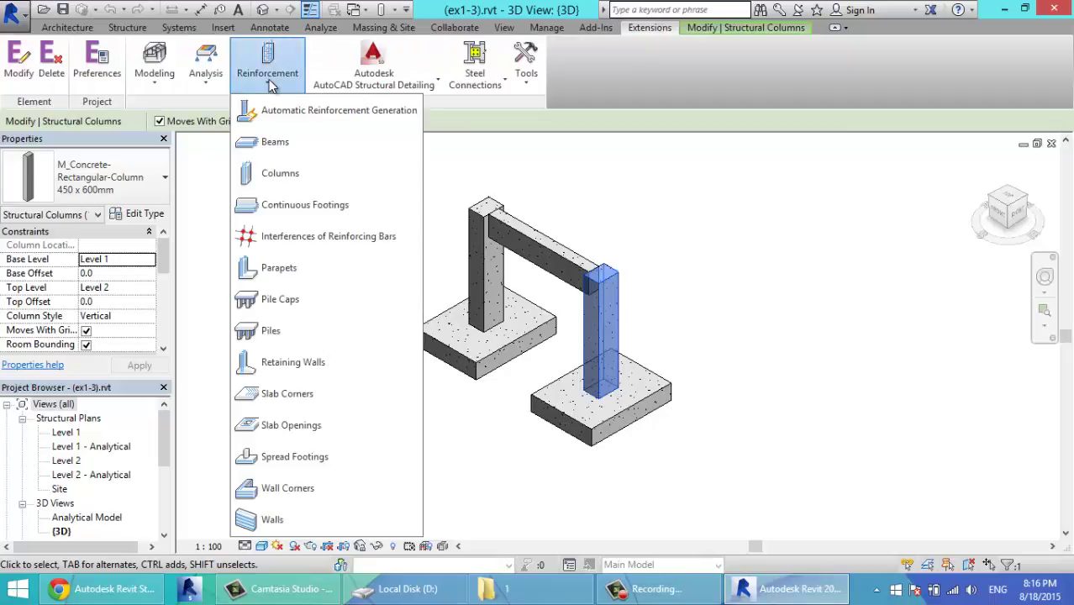
pyautogui.click(303, 173)
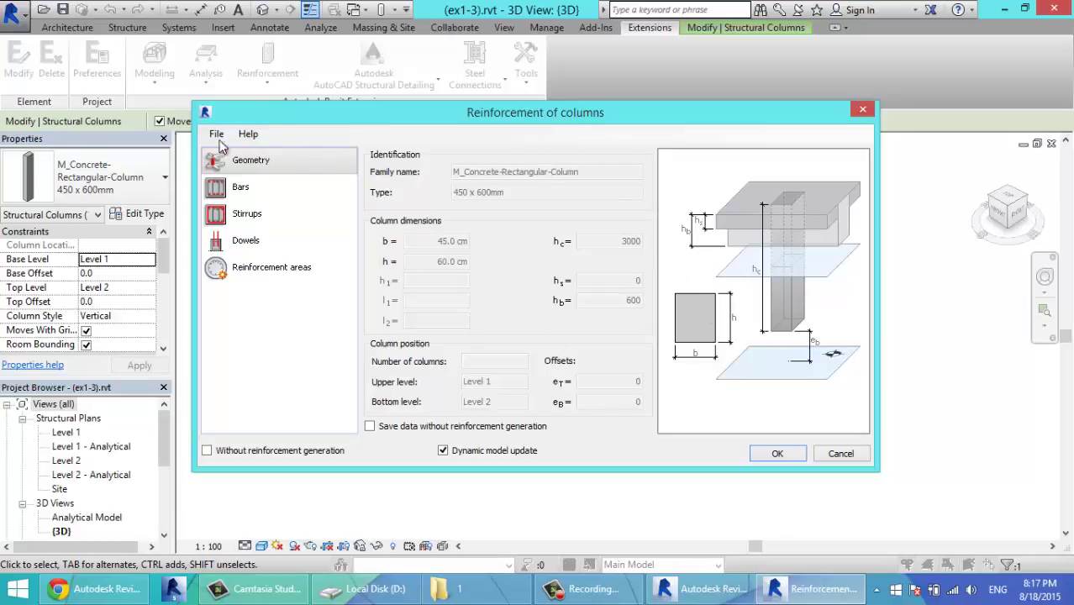
# Make the column's longitudinal bars 16M with 4 bars along side b
pyautogui.click(244, 190)
pyautogui.click(528, 176)
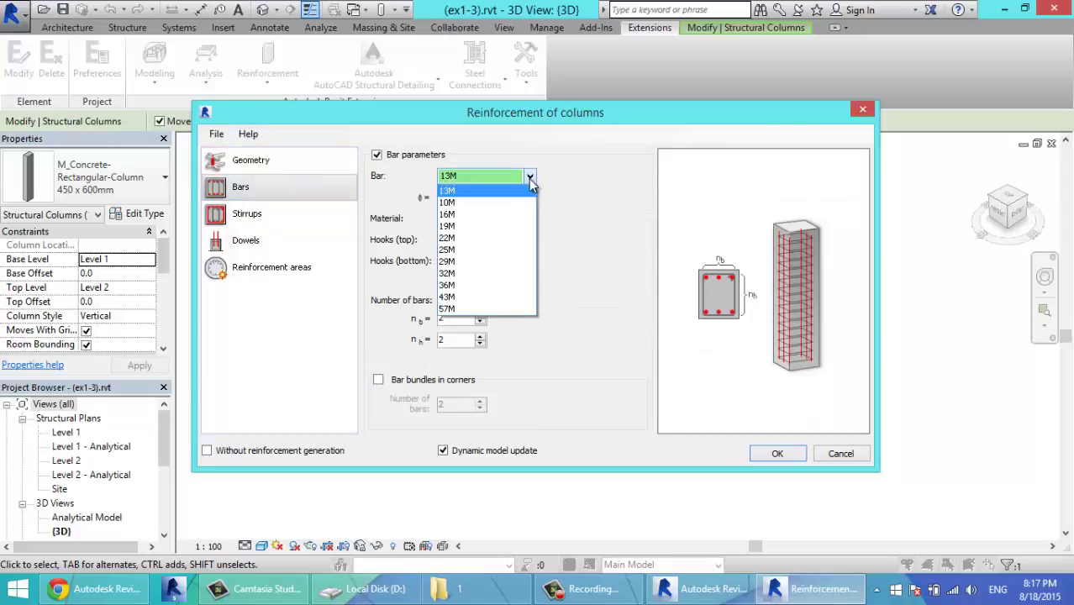
pyautogui.click(471, 216)
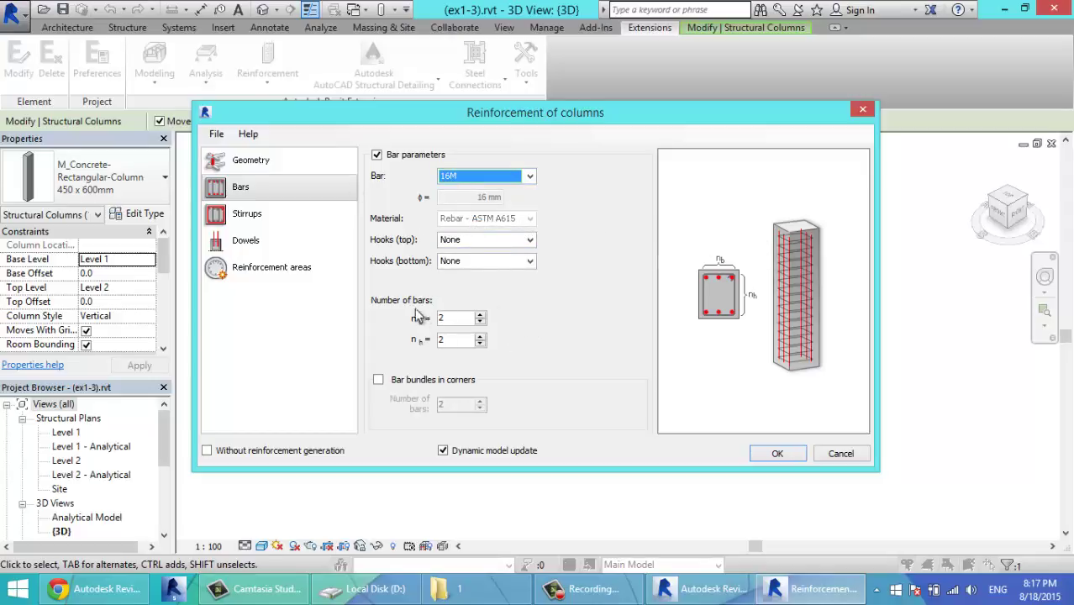
pyautogui.click(481, 319)
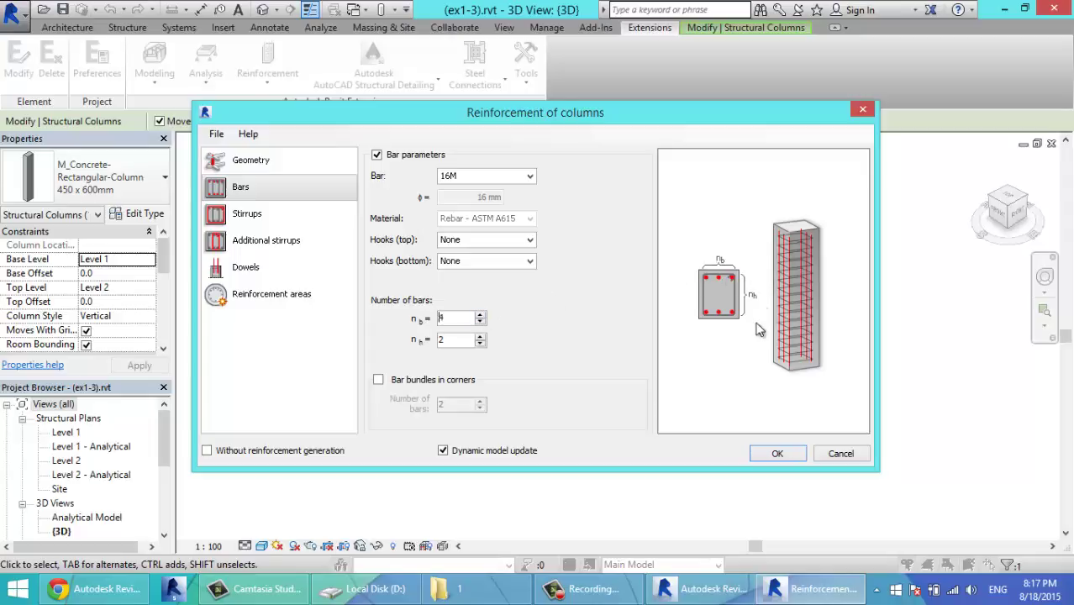
# Make the column stirrups plain closed 10M bars with Exterior 19M–57M cover of 50 mm
pyautogui.click(247, 213)
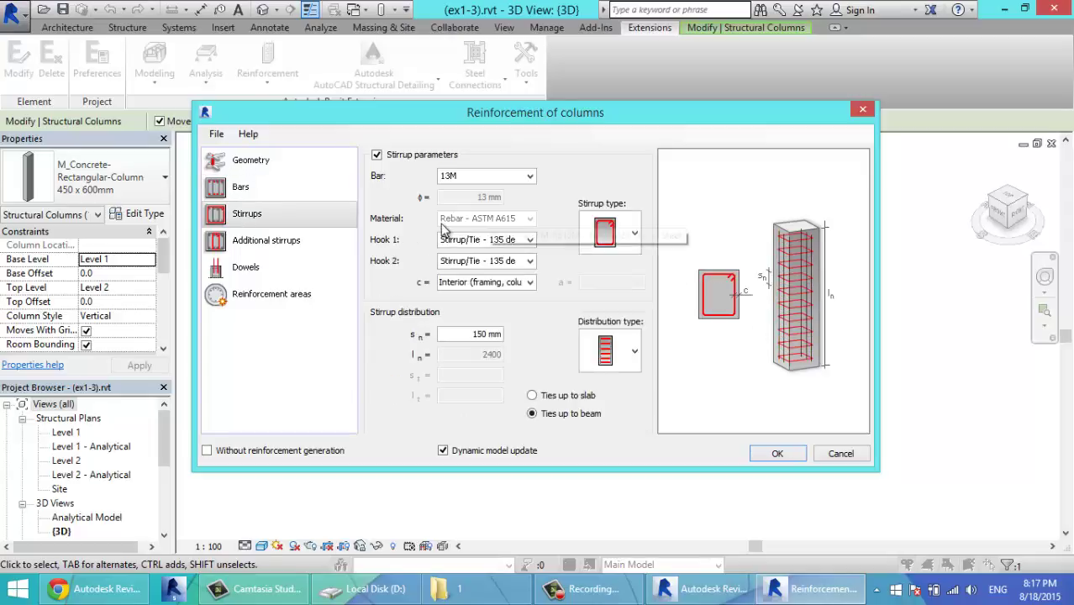
pyautogui.click(515, 176)
pyautogui.click(487, 202)
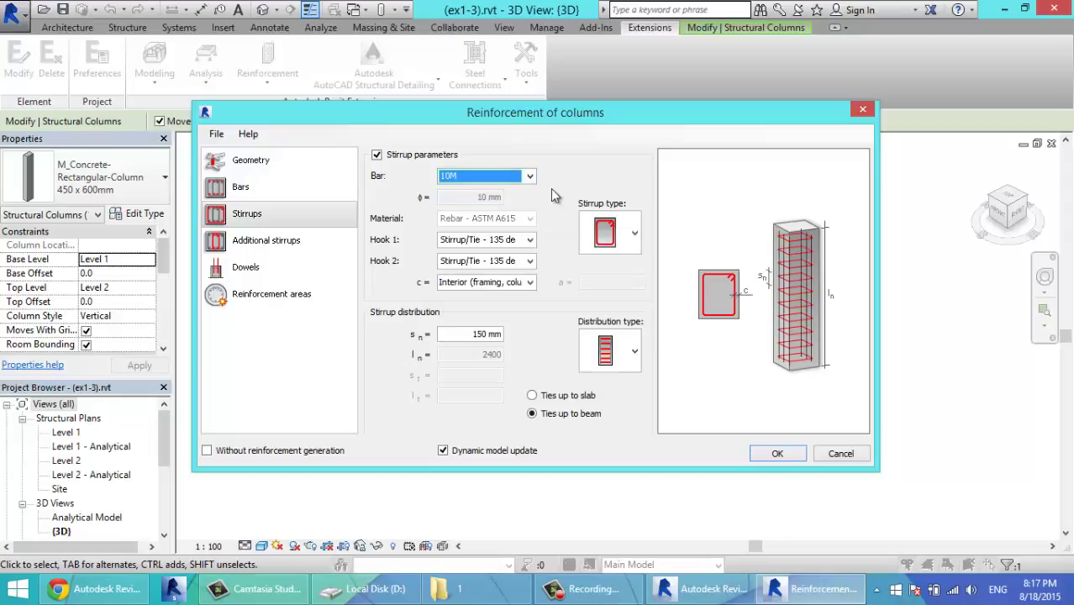
pyautogui.click(634, 234)
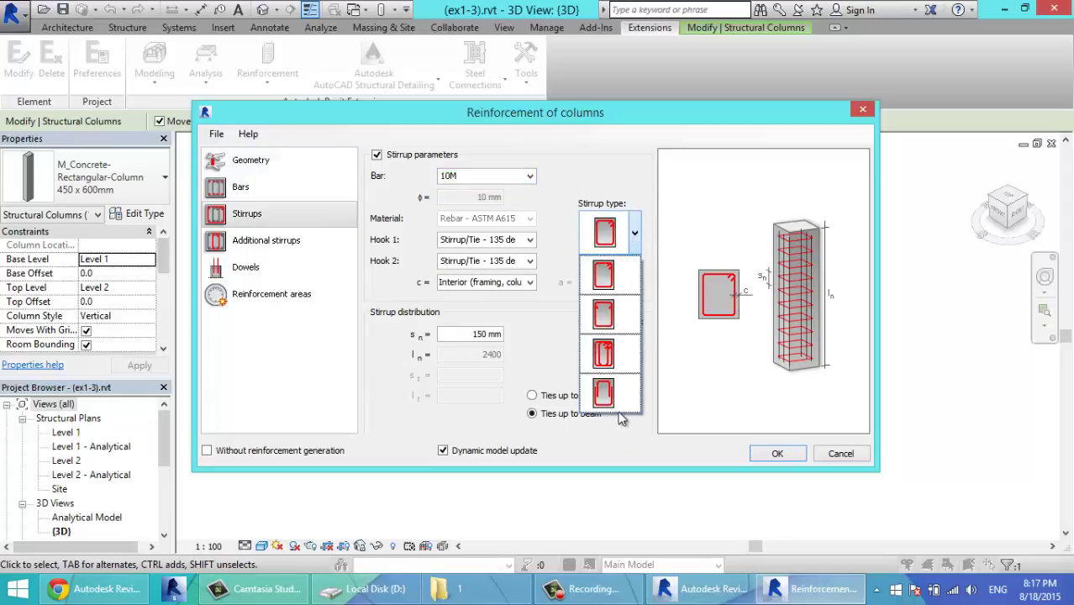
pyautogui.click(619, 277)
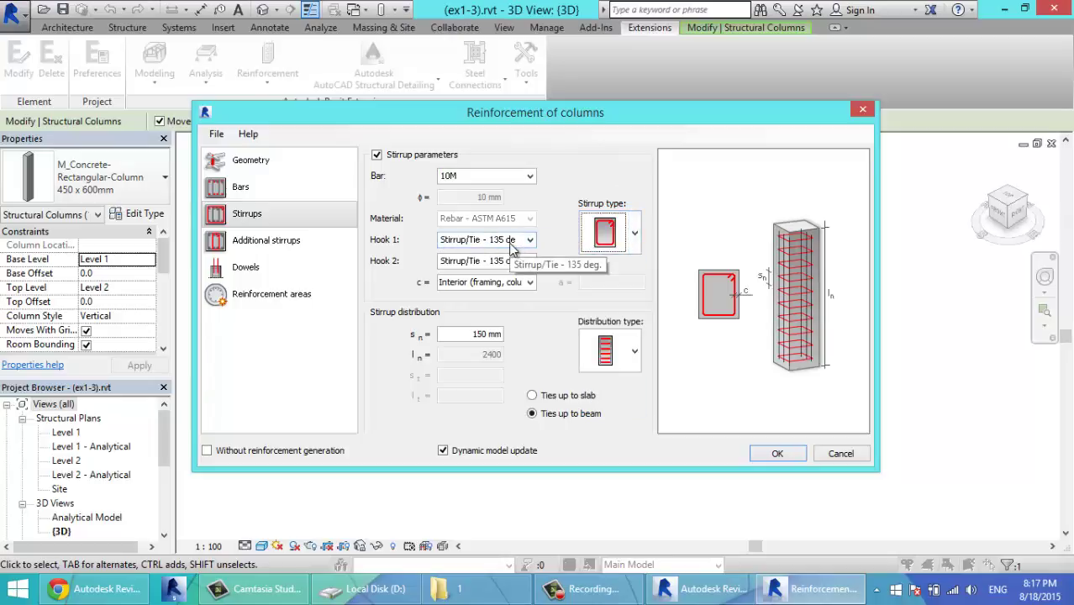
pyautogui.click(530, 283)
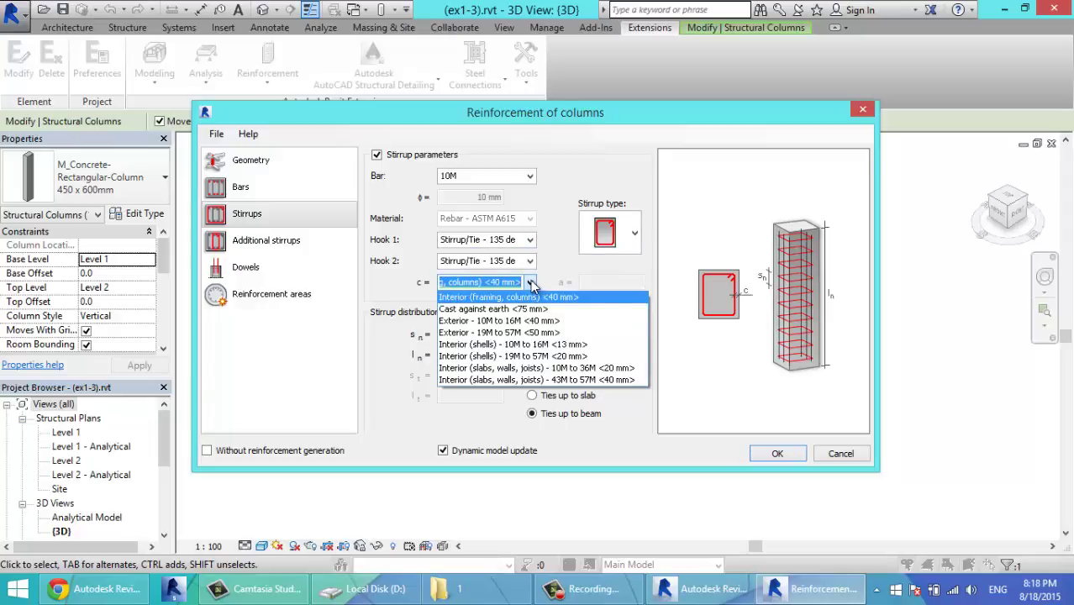
pyautogui.click(539, 333)
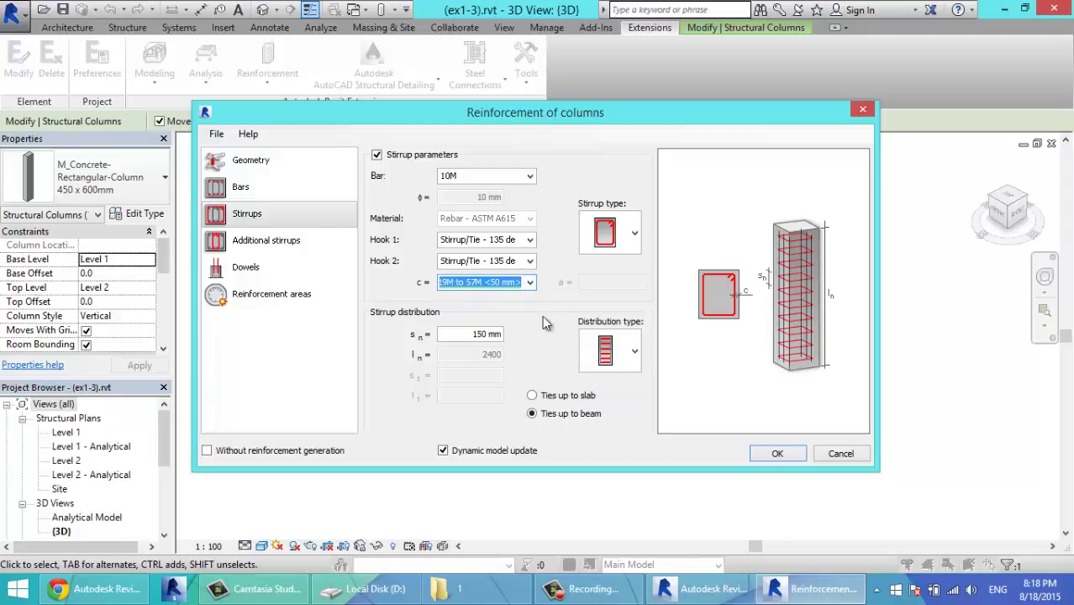
# Space the stirrups at 200 mm, densified to 100 mm toward the column ends
pyautogui.click(461, 335)
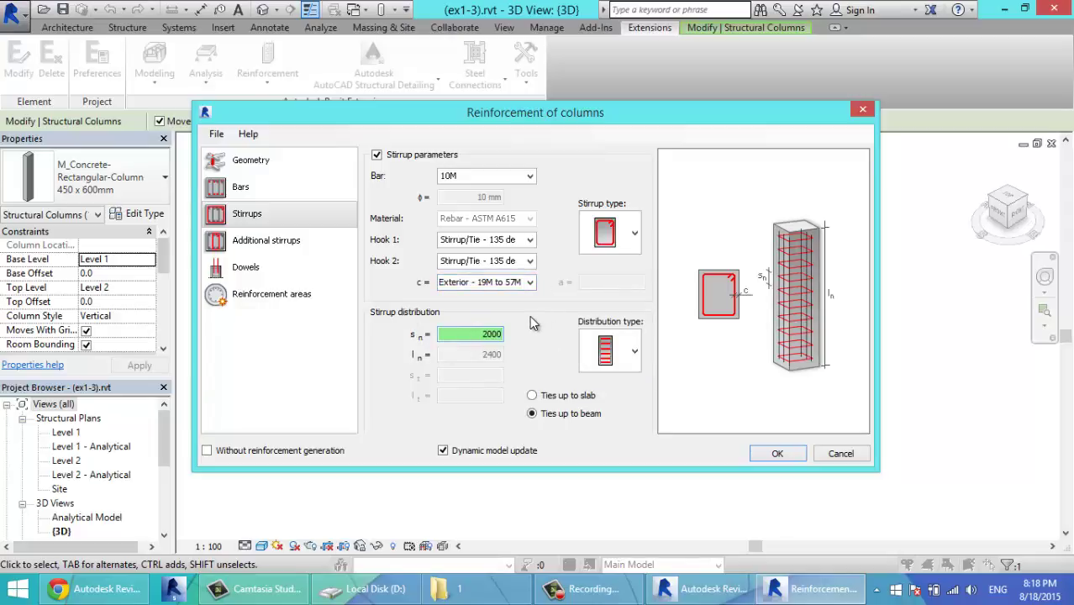
pyautogui.write('2000')
pyautogui.press('BackSpace')
pyautogui.click(635, 350)
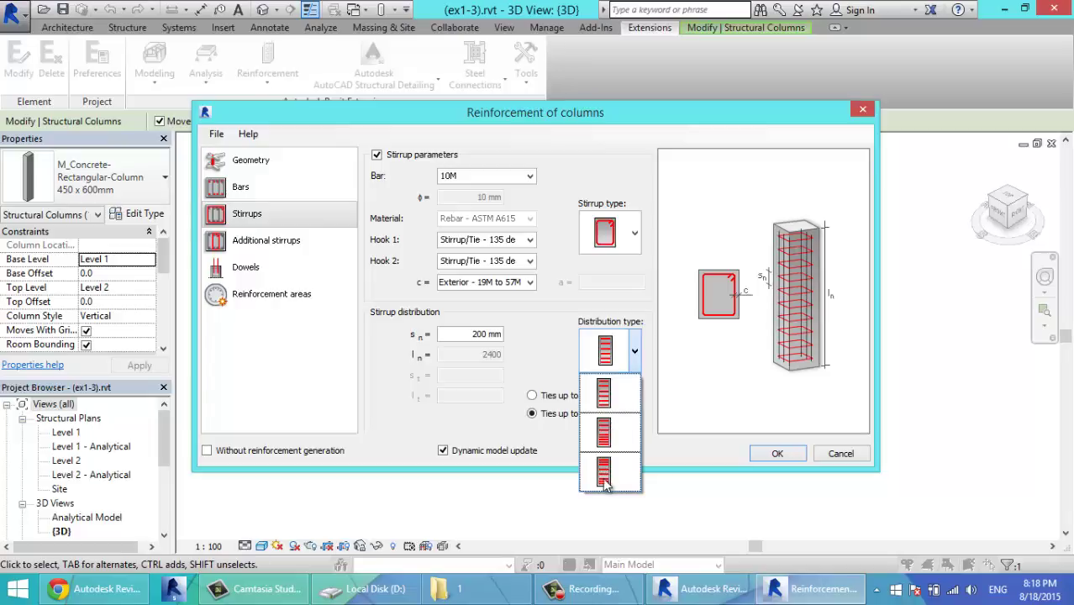
pyautogui.click(611, 437)
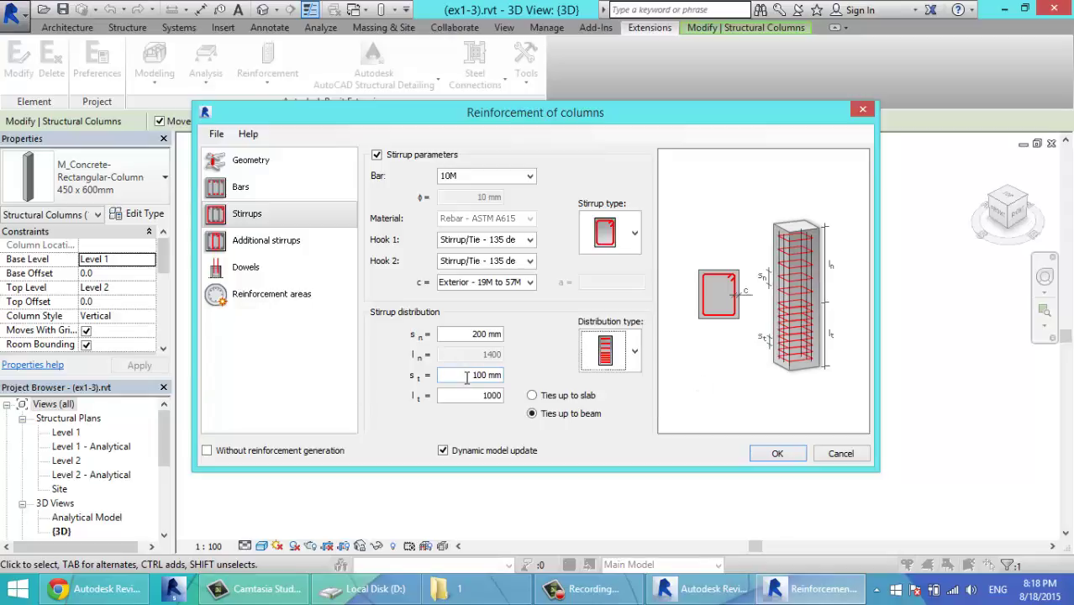
pyautogui.click(466, 377)
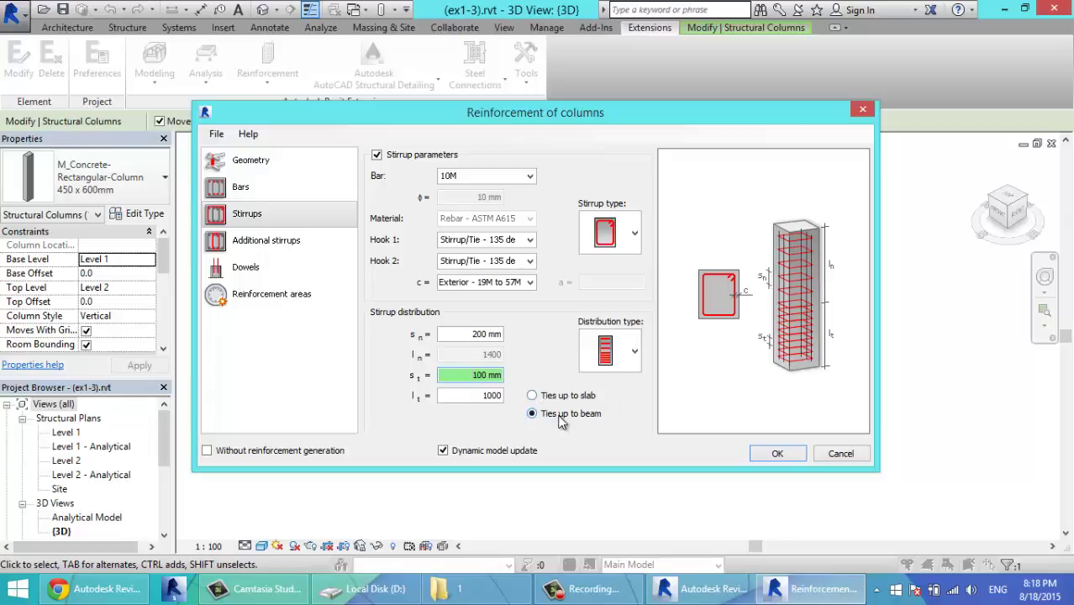
# Add a single inner stirrup using the additional stirrups template
pyautogui.click(266, 240)
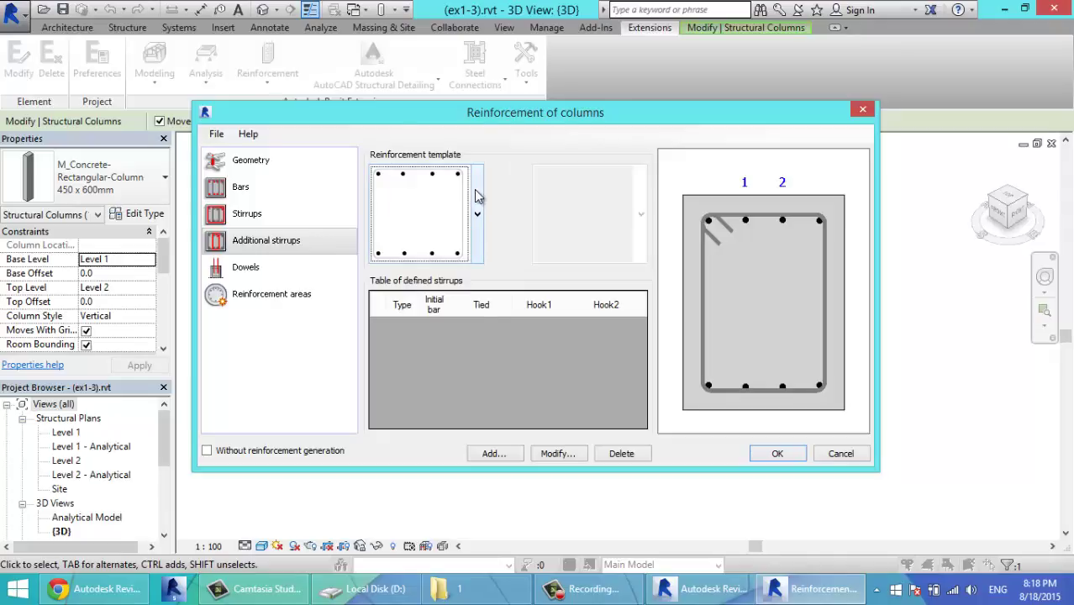
pyautogui.click(474, 196)
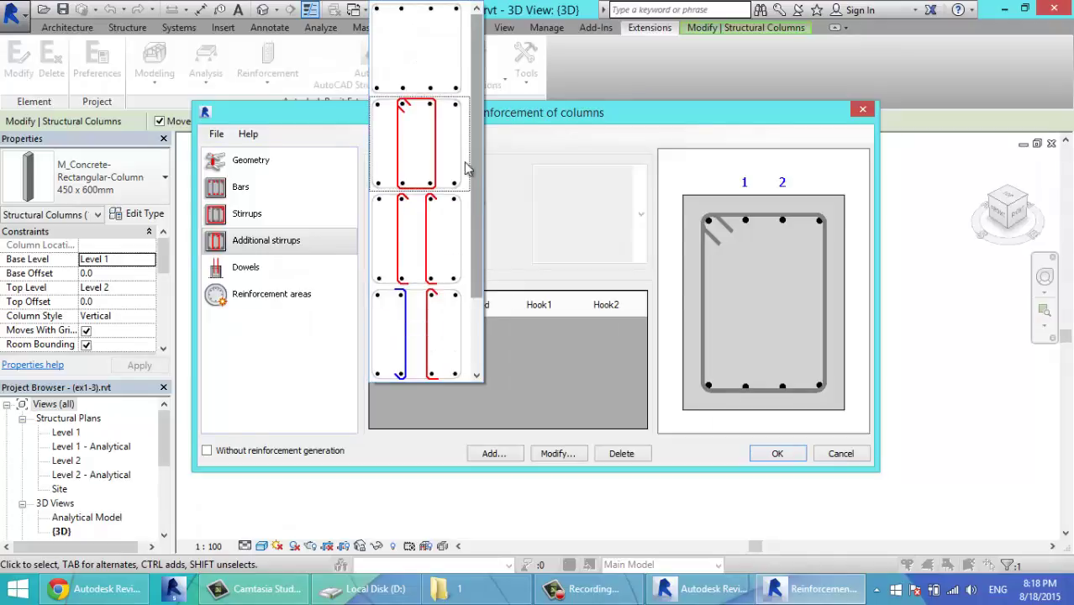
pyautogui.click(425, 134)
# Choose the first dowel type with a dowel length of 60 ϕ
pyautogui.click(252, 267)
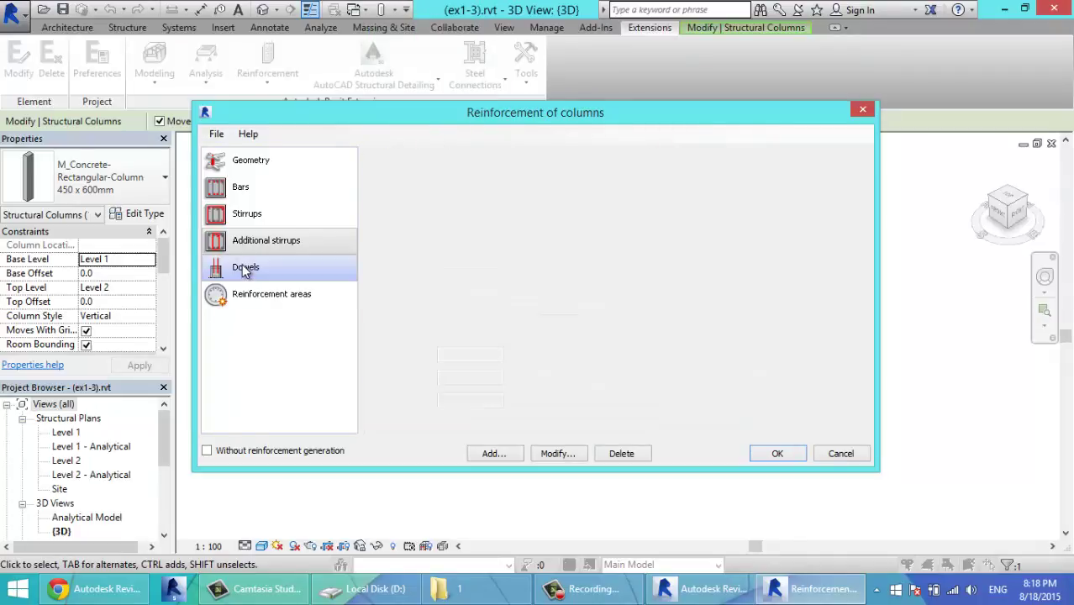
pyautogui.click(635, 199)
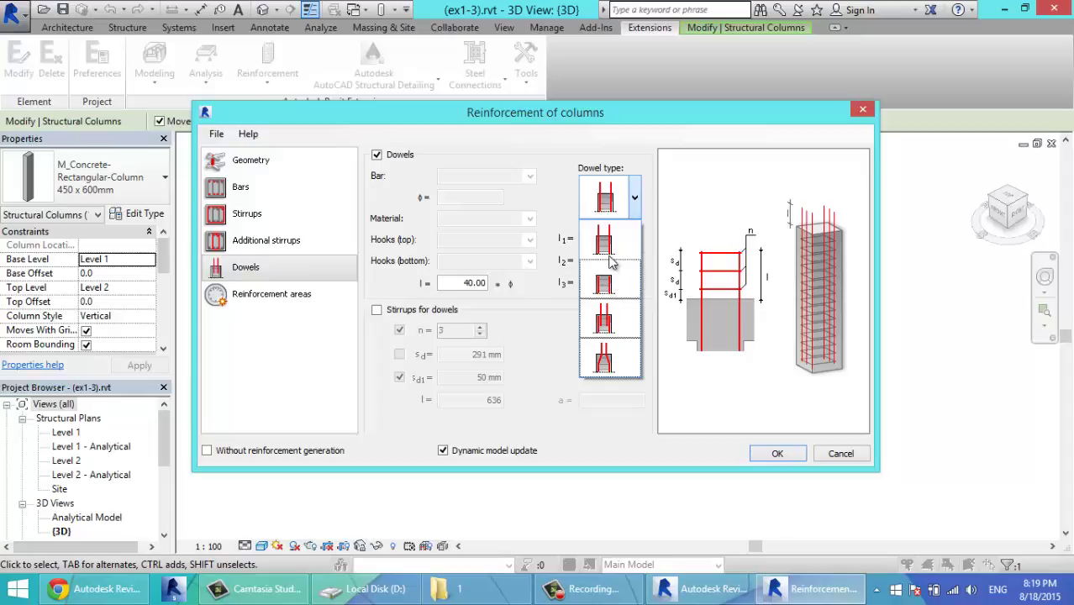
pyautogui.click(611, 242)
pyautogui.doubleClick(457, 283)
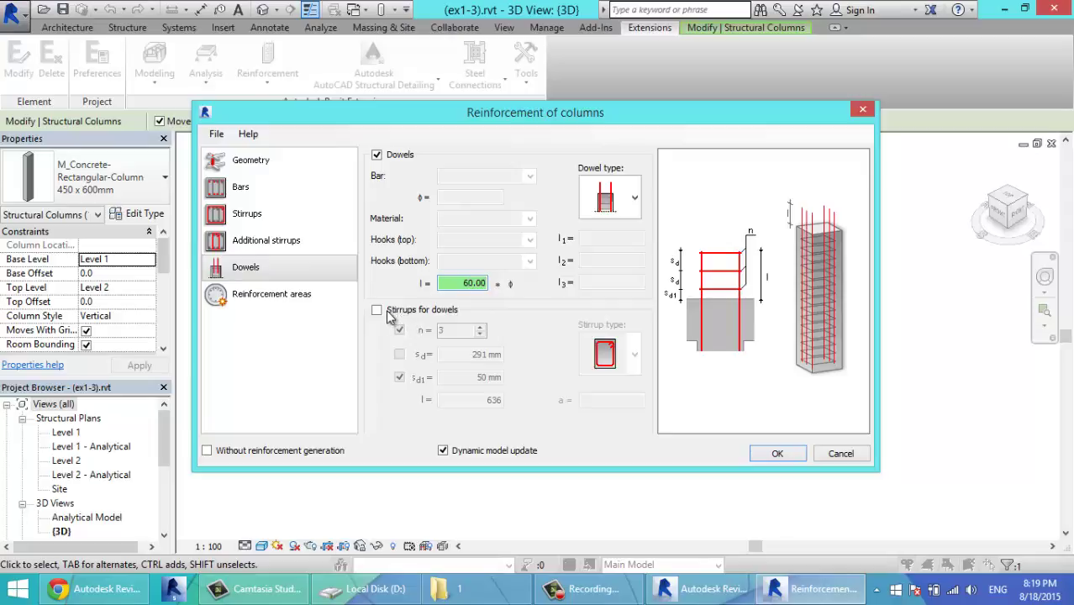
# Generate the column reinforcement and reselect the reinforced column
pyautogui.click(776, 453)
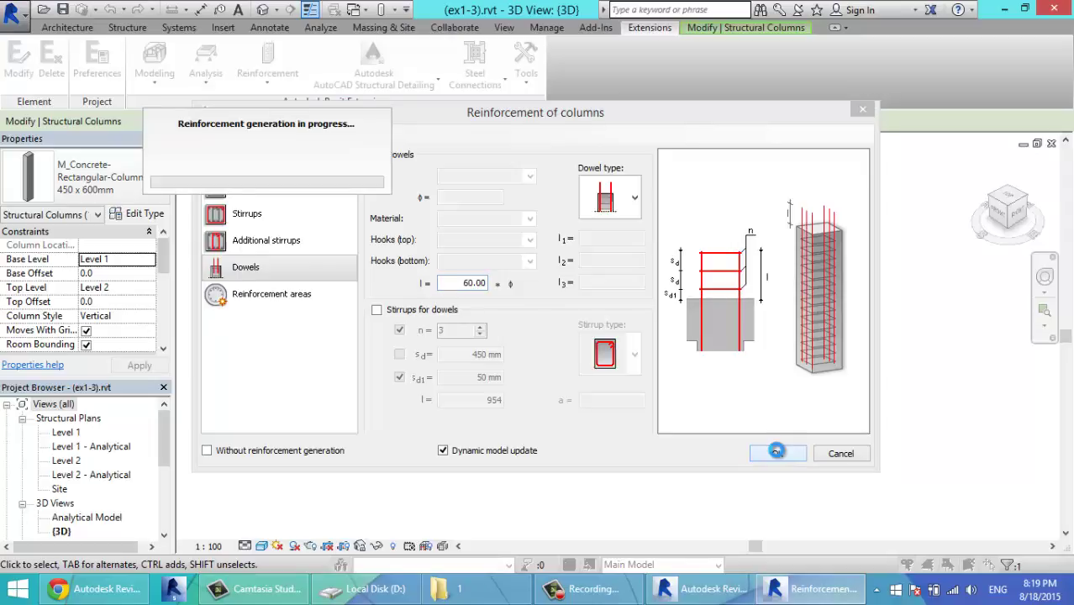
pyautogui.click(676, 317)
pyautogui.scroll(4, 562, 368)
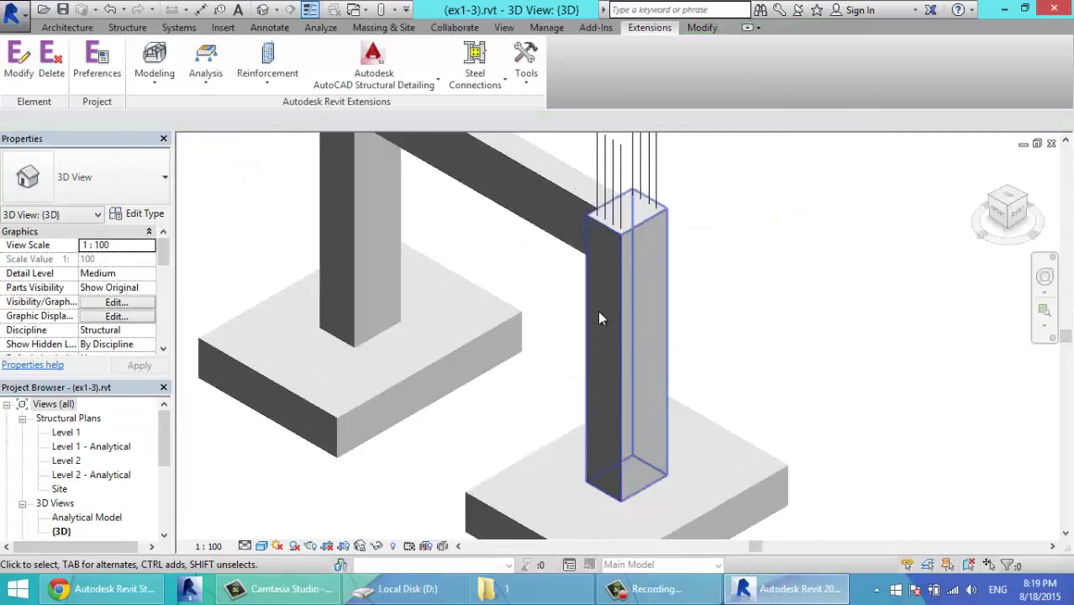
pyautogui.click(619, 290)
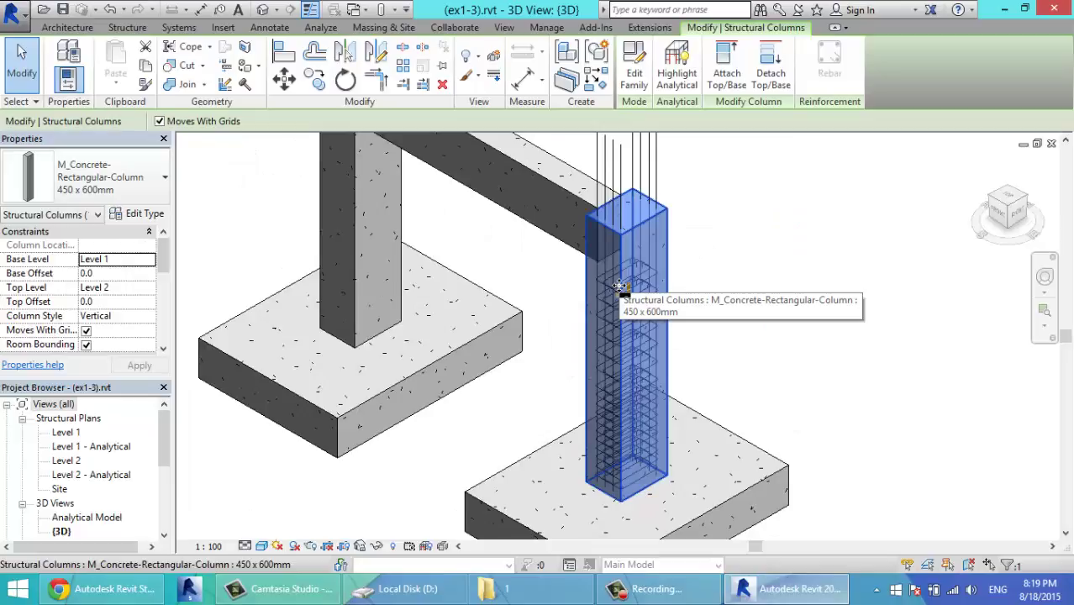
# Override the column's graphics in this view with 50% surface transparency
pyautogui.rightClick(619, 288)
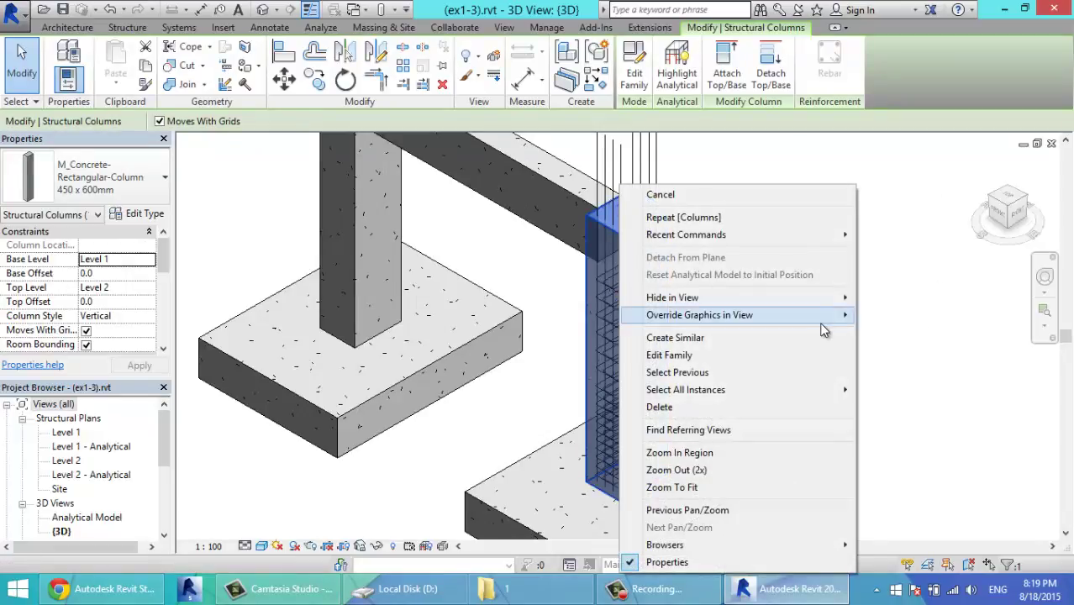
pyautogui.moveTo(819, 318)
pyautogui.click(893, 320)
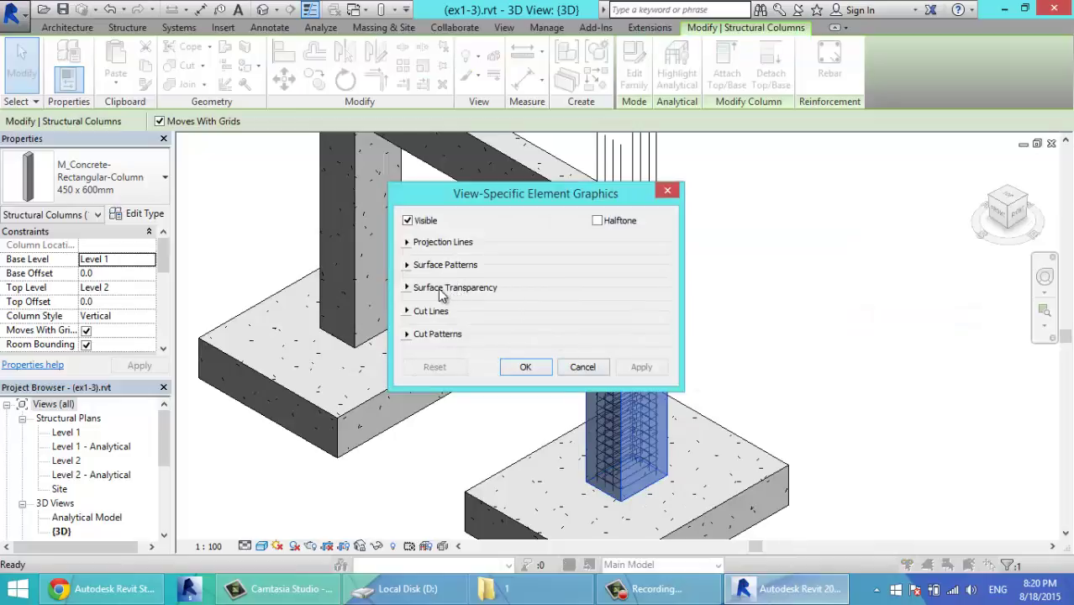
pyautogui.click(436, 289)
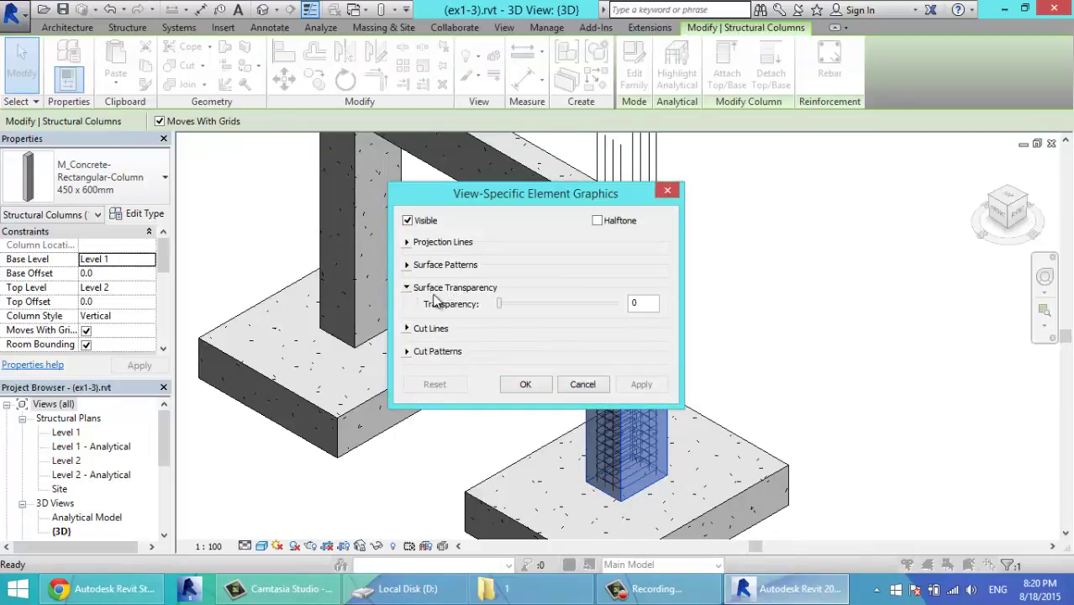
pyautogui.doubleClick(653, 304)
pyautogui.write('50')
pyautogui.click(525, 384)
pyautogui.click(844, 298)
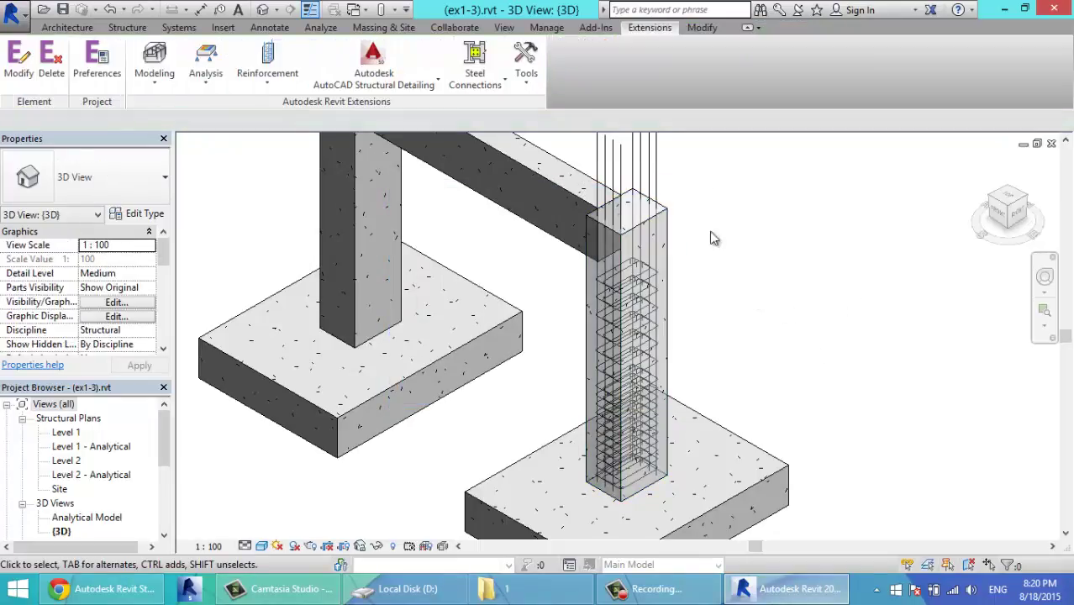
# Window-select the column and filter out Structural Columns, keeping only its 12 rebar
pyautogui.scroll(-2, 723, 256)
pyautogui.moveTo(612, 135); pyautogui.dragTo(711, 437)
pyautogui.click(631, 67)
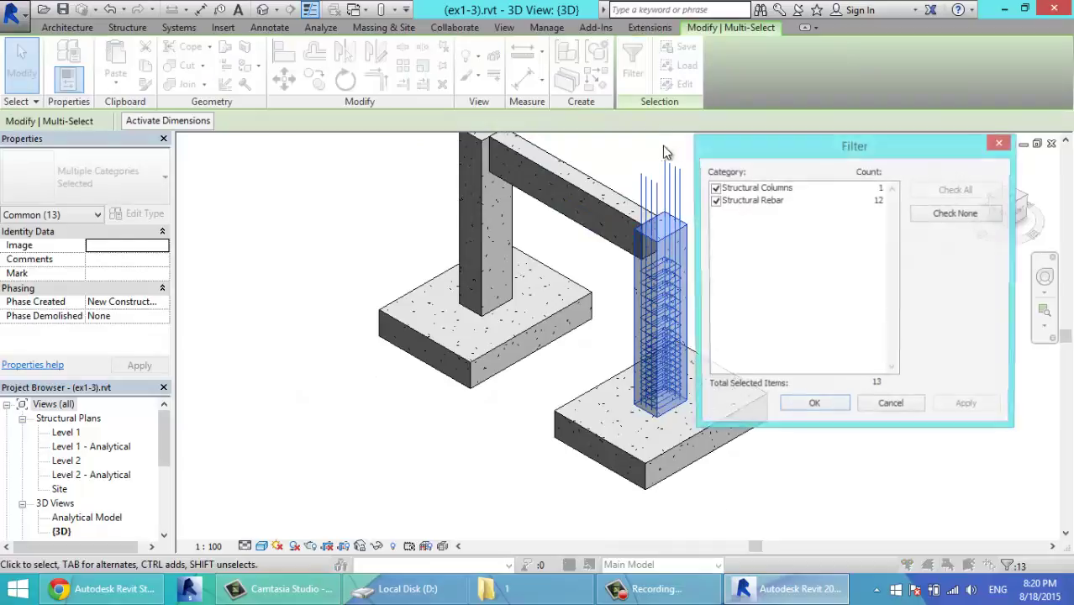
pyautogui.click(714, 190)
pyautogui.click(812, 406)
# Set the selected rebar to view as solid in the {3D} view
pyautogui.moveTo(162, 248); pyautogui.dragTo(162, 270)
pyautogui.click(145, 304)
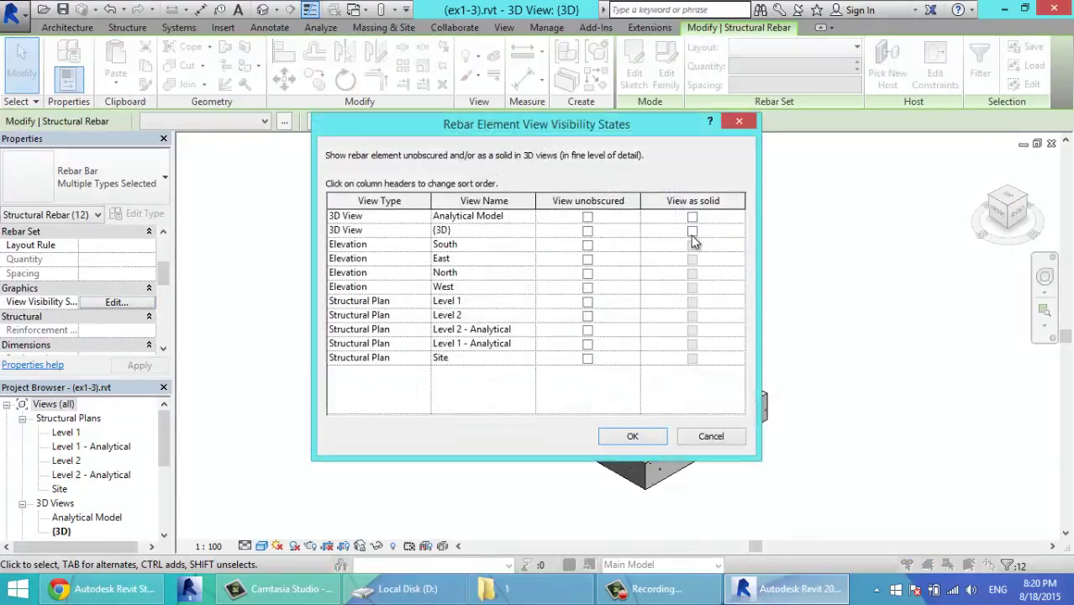
pyautogui.click(691, 230)
pyautogui.click(634, 436)
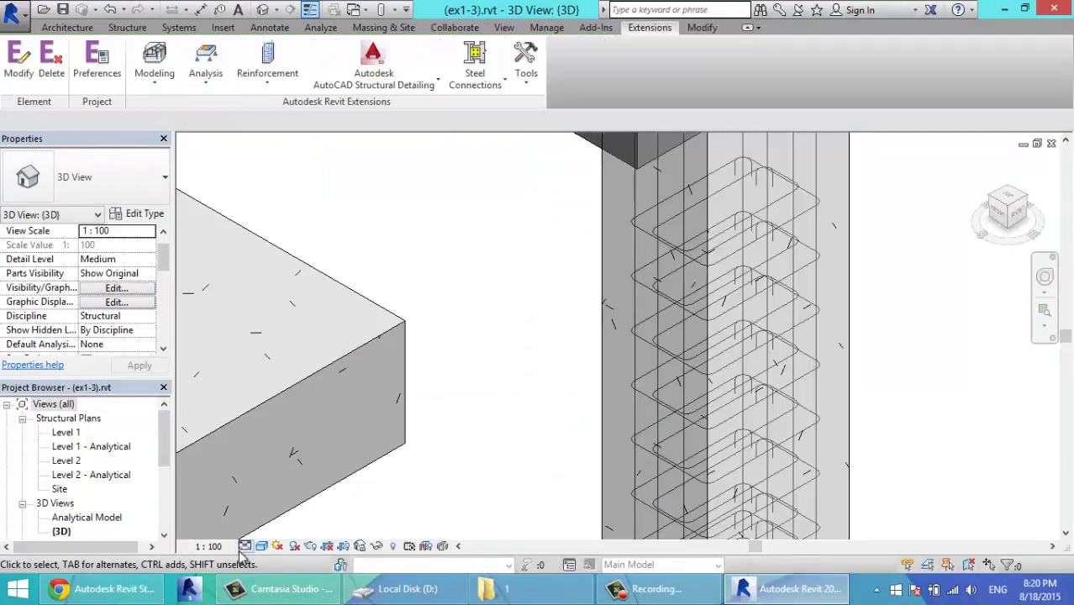
# Switch the 3D view to Fine detail level and select the right footing
pyautogui.click(245, 546)
pyautogui.click(263, 528)
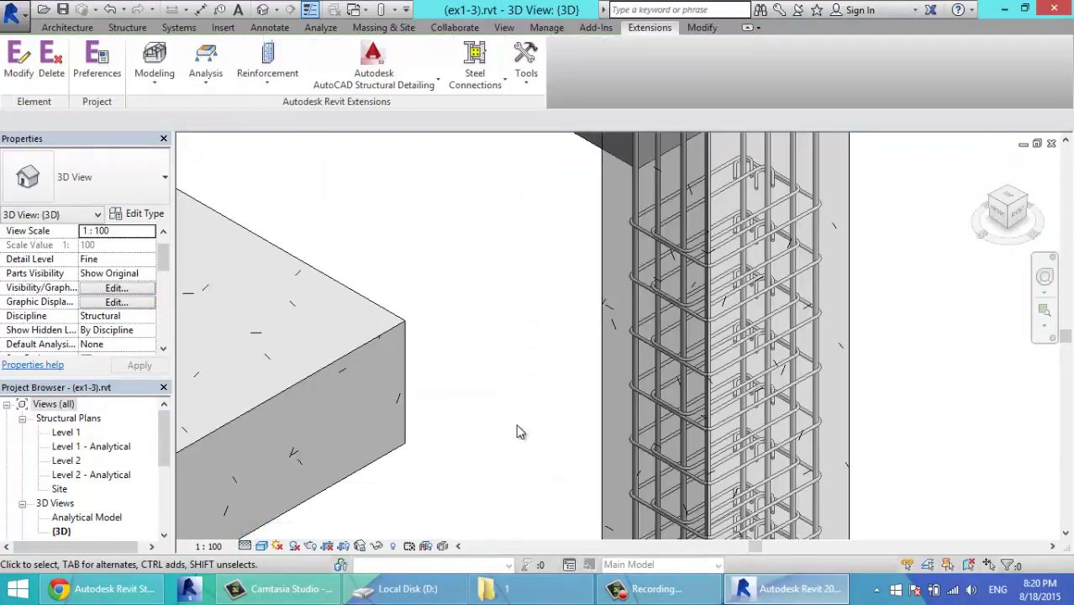
pyautogui.scroll(-6, 510, 397)
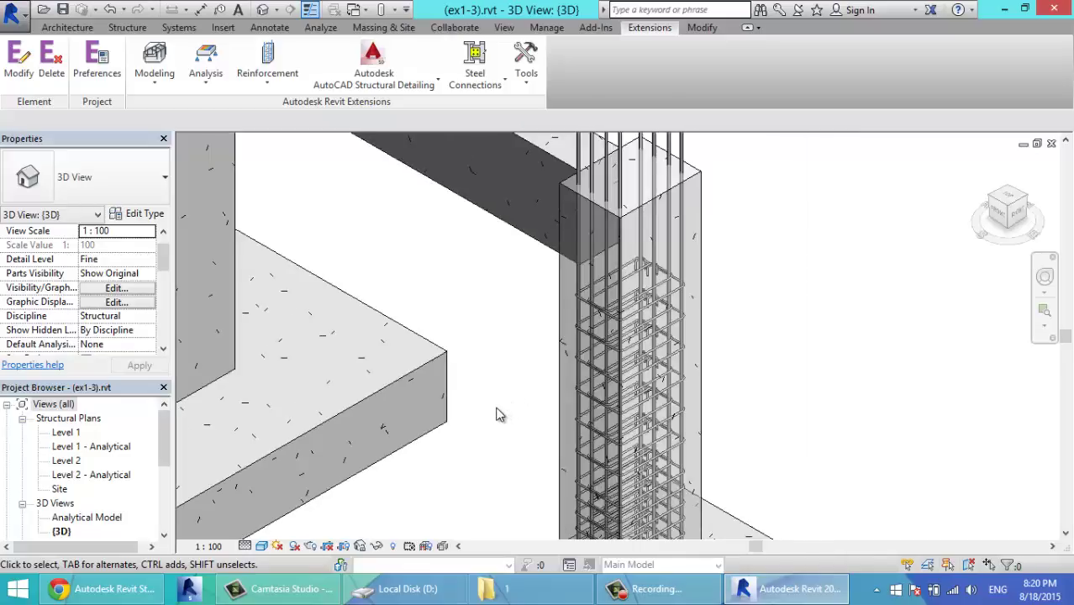
pyautogui.click(626, 491)
# Select the concrete beam and start Revit Extensions beam reinforcement
pyautogui.click(599, 194)
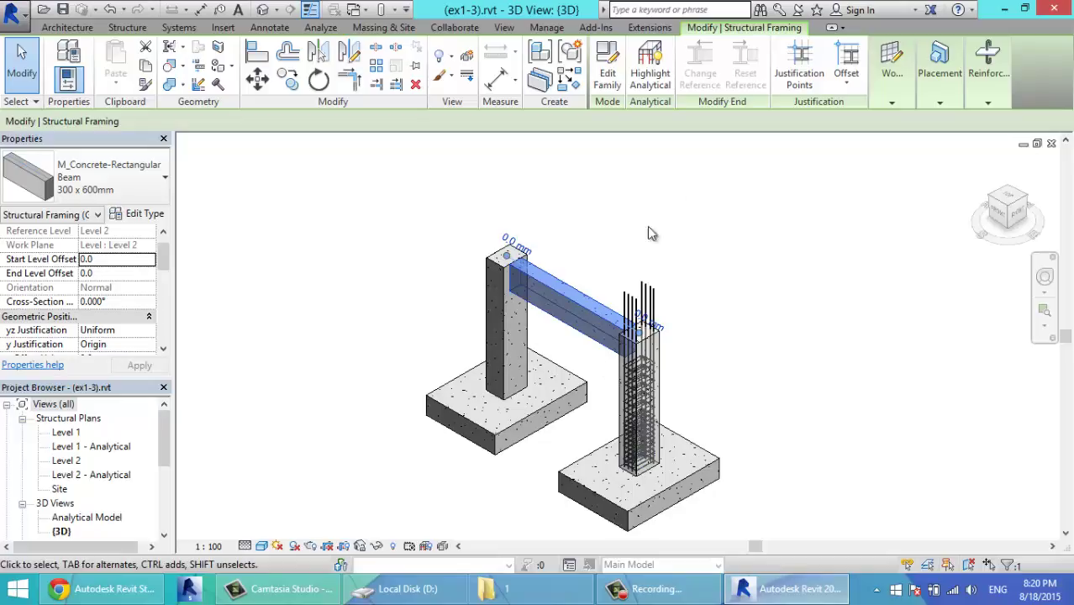
pyautogui.click(650, 27)
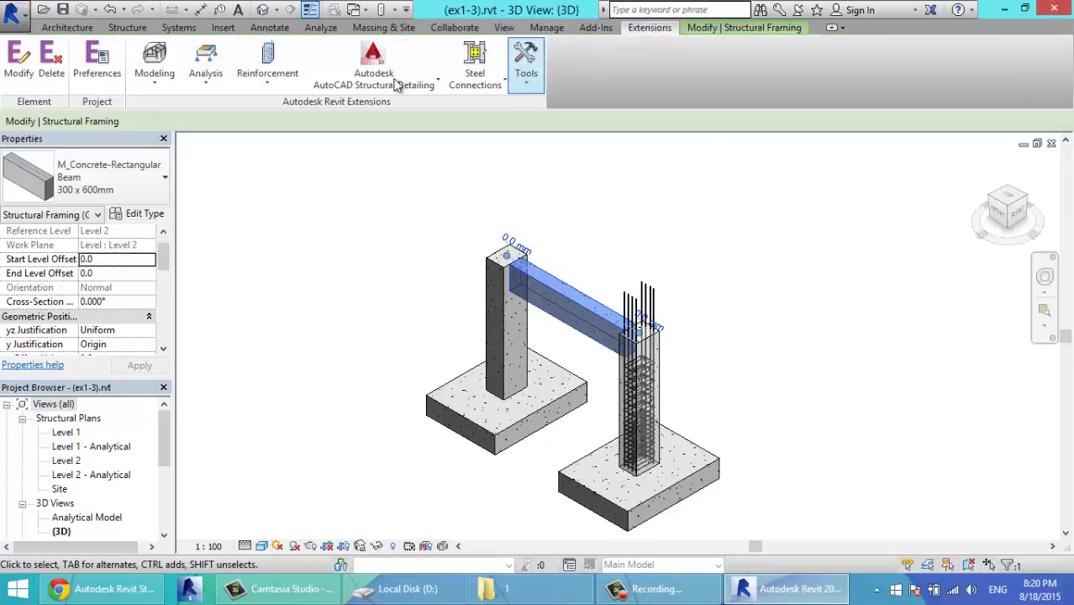
pyautogui.click(268, 61)
pyautogui.click(274, 142)
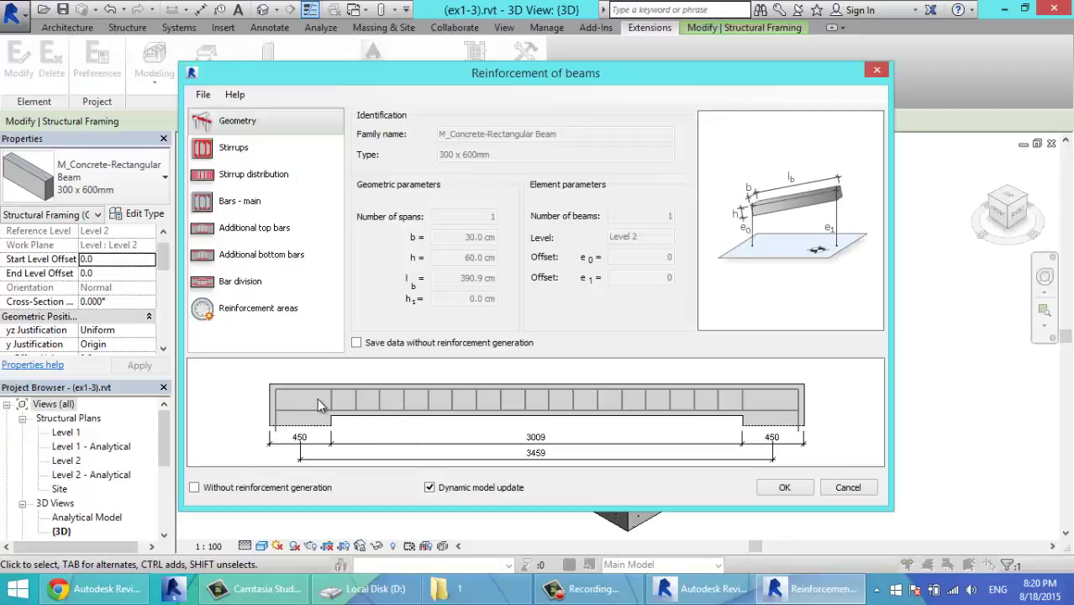
# Set the beam stirrups to 10M bars with 40 mm interior framing cover
pyautogui.click(243, 147)
pyautogui.click(460, 149)
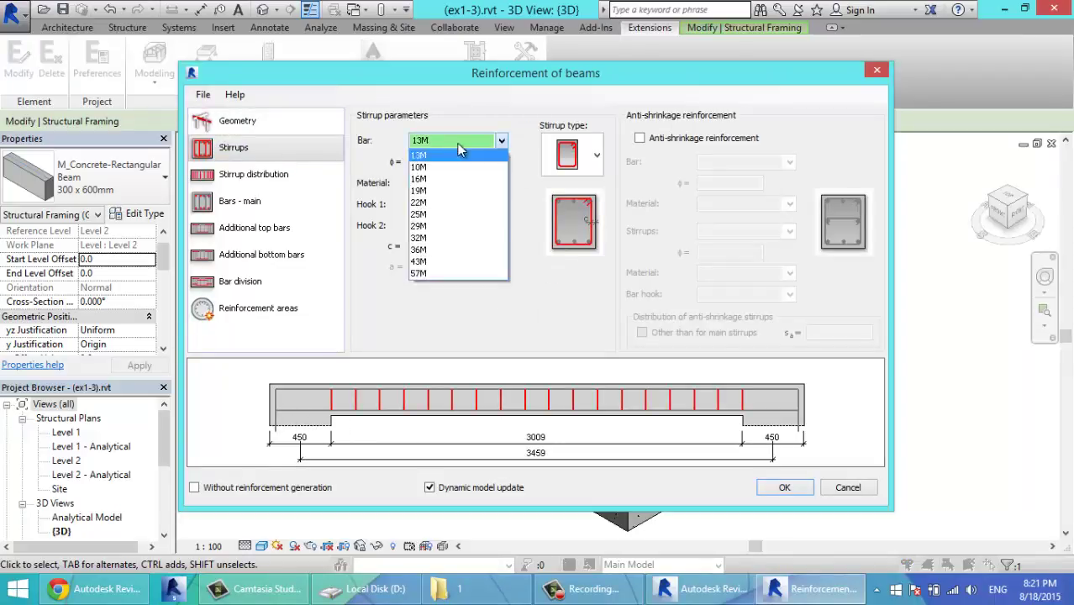
pyautogui.click(437, 166)
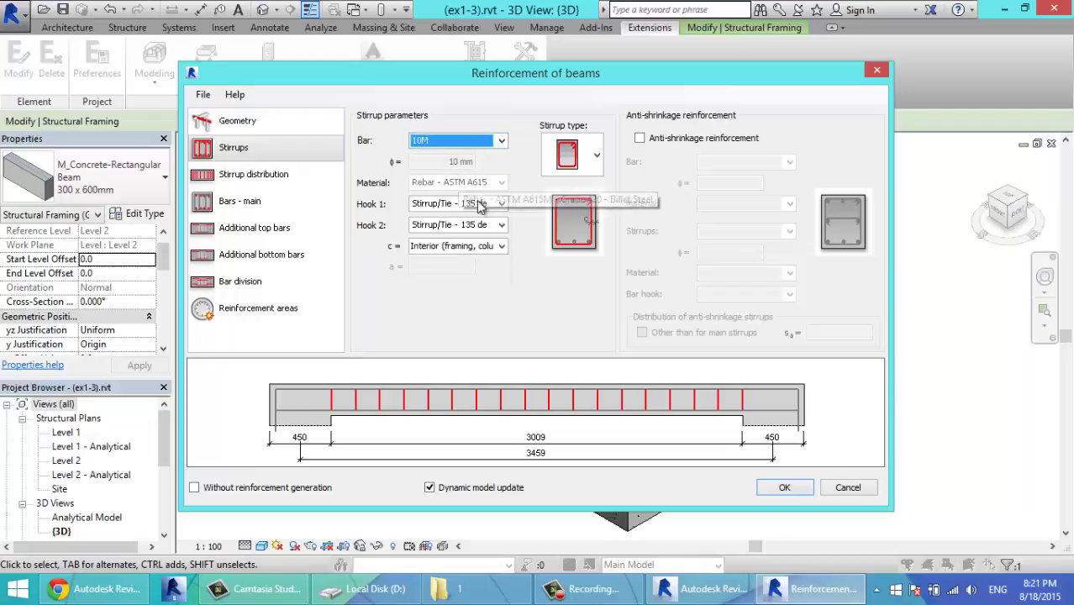
pyautogui.click(501, 245)
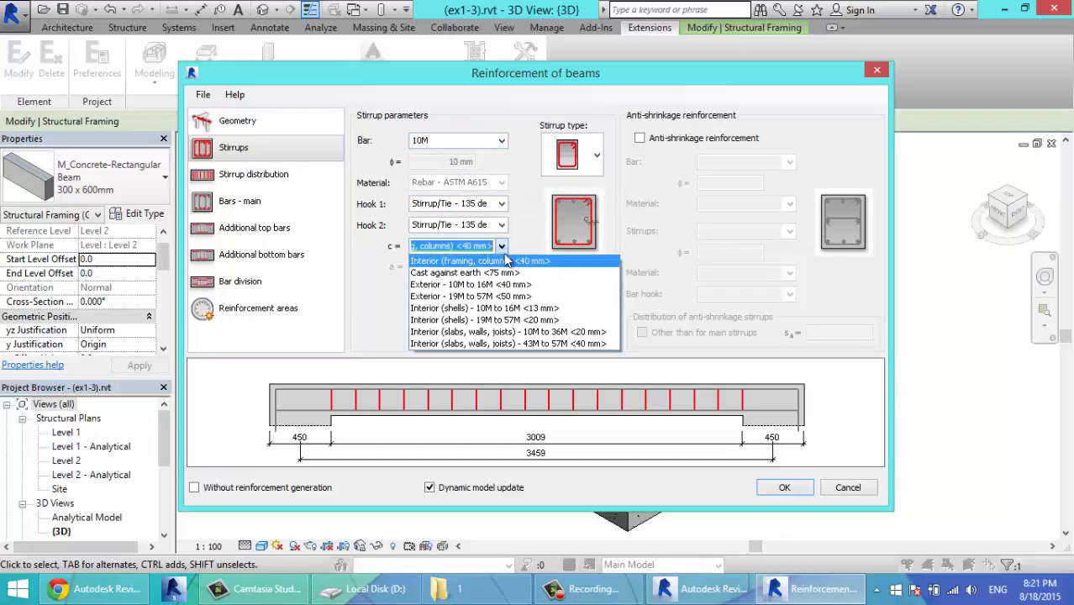
pyautogui.click(448, 260)
# Space the beam stirrups uniformly at s1 = 200 mm
pyautogui.click(252, 174)
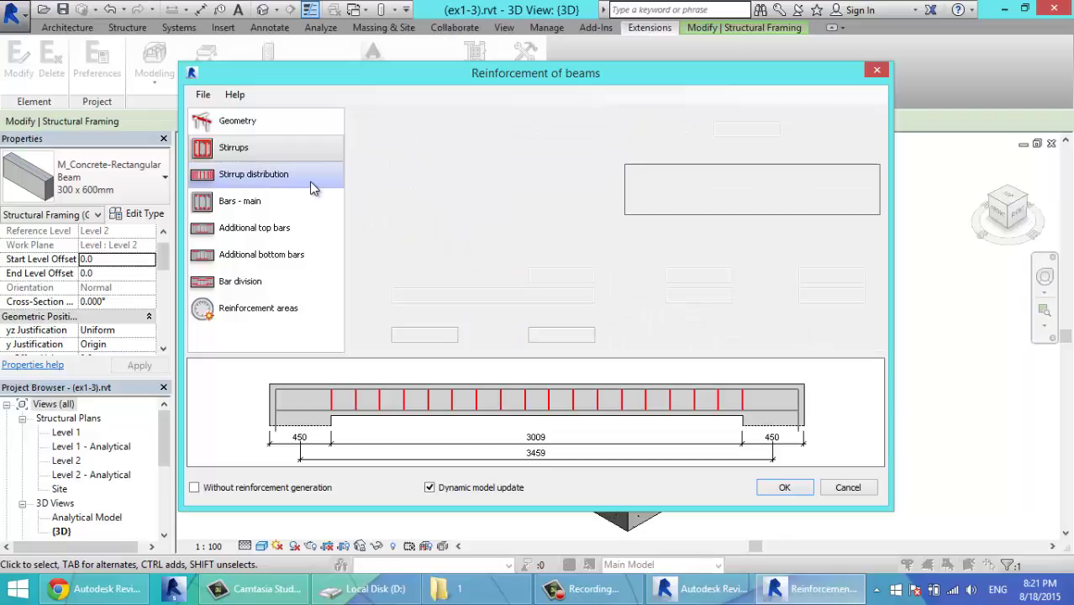
pyautogui.doubleClick(430, 234)
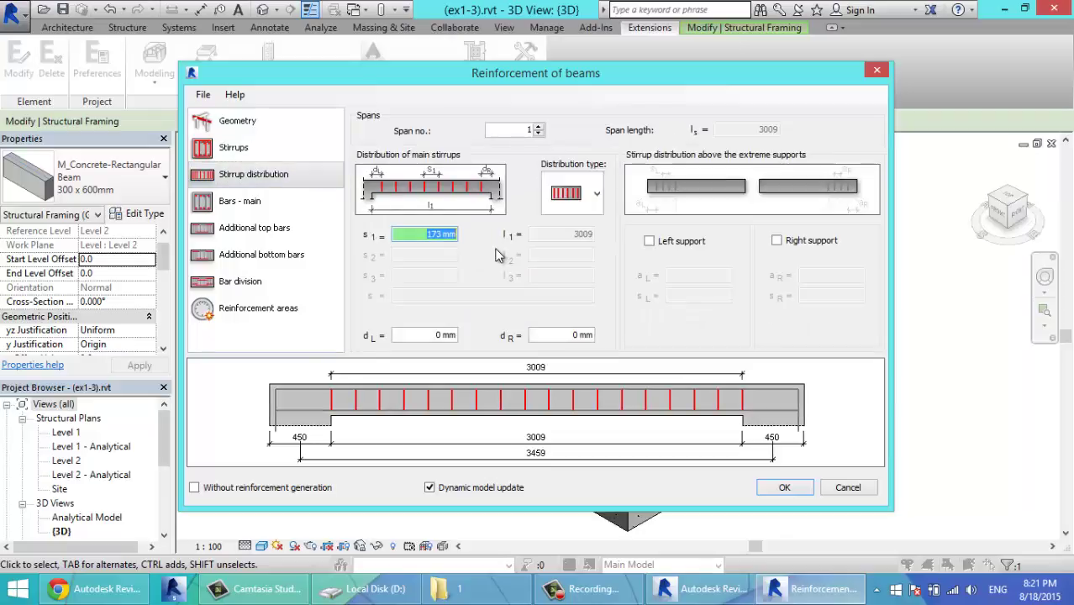
pyautogui.write('200')
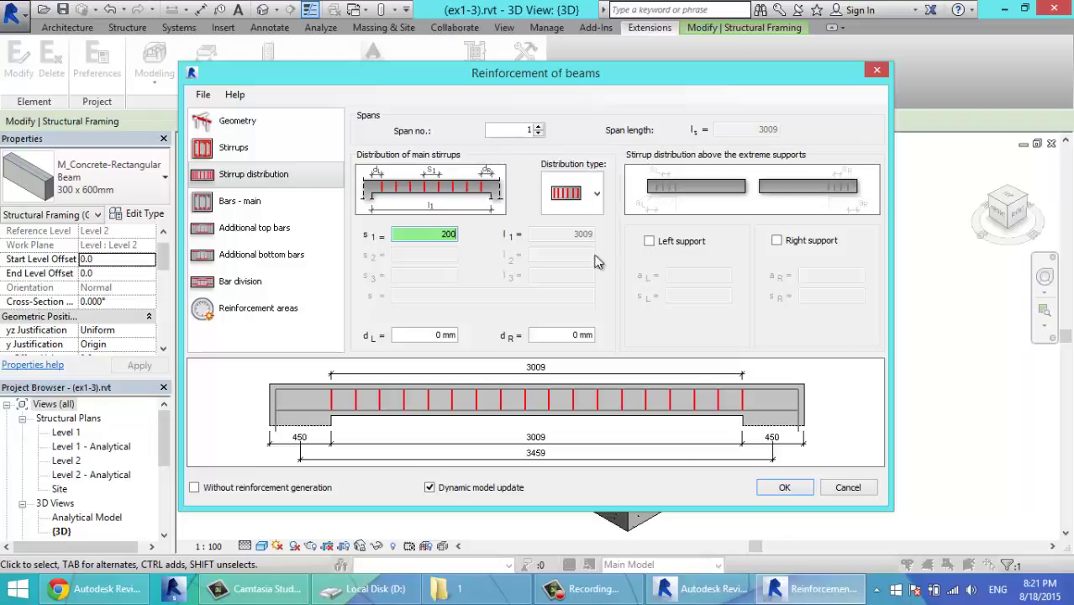
pyautogui.click(540, 130)
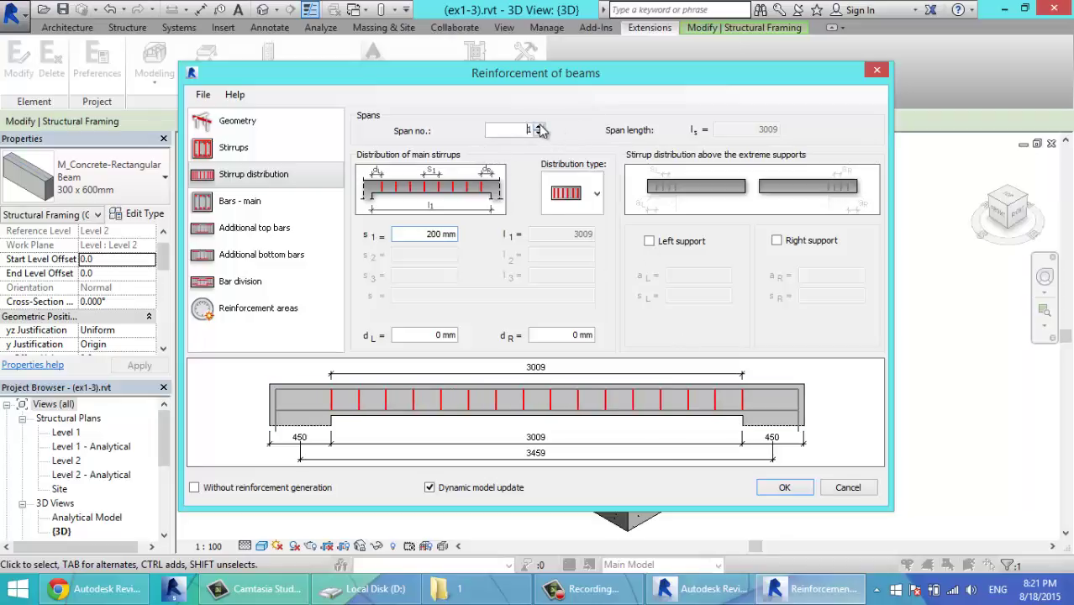
pyautogui.click(596, 193)
pyautogui.click(579, 243)
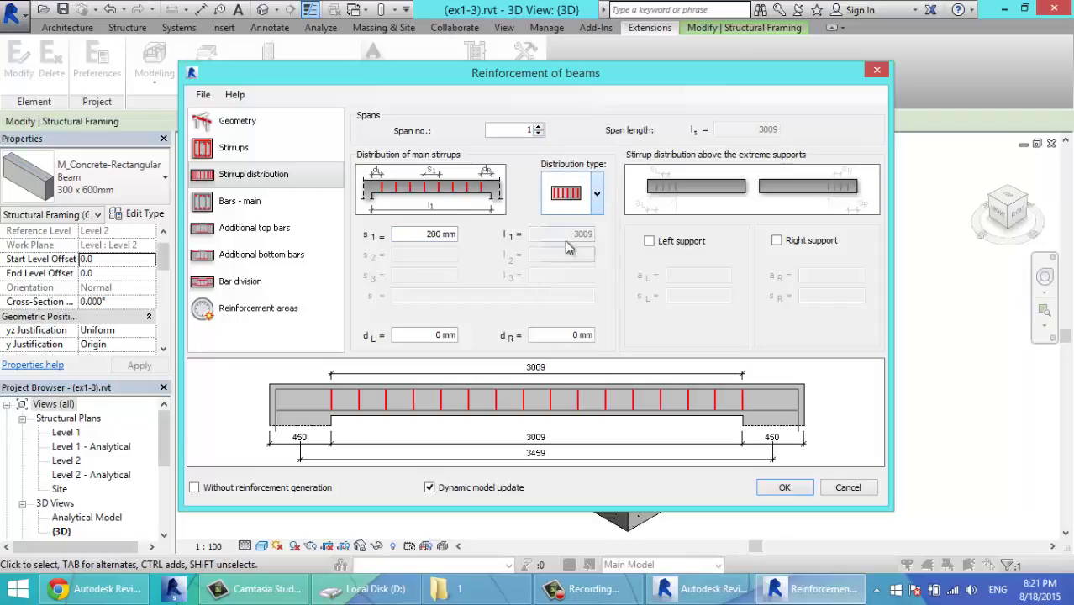
pyautogui.click(244, 205)
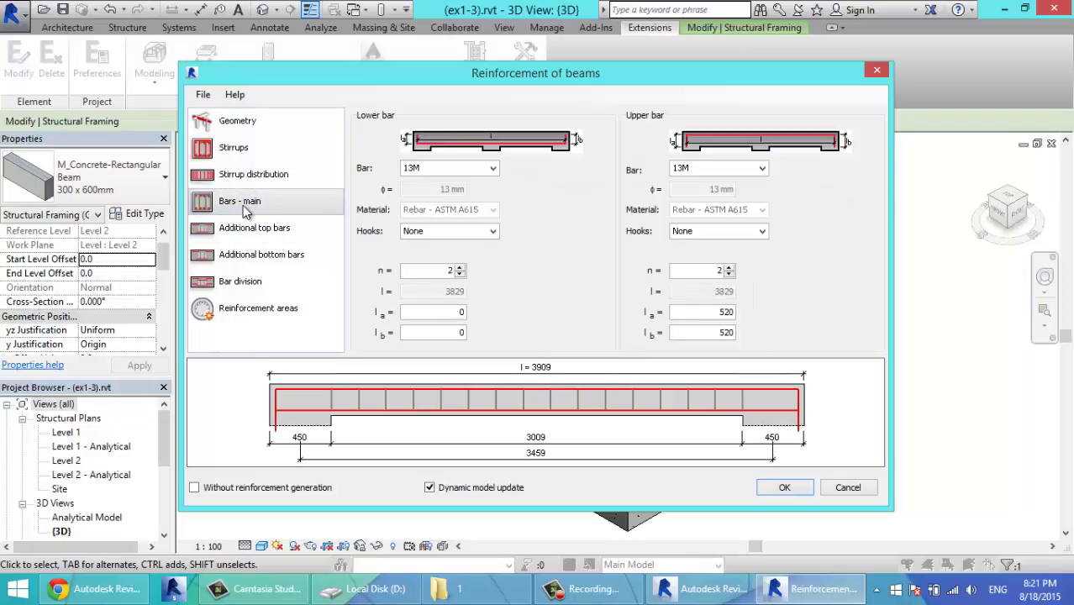
# Make the lower and upper main bars 16M, with four bars at the bottom
pyautogui.click(430, 168)
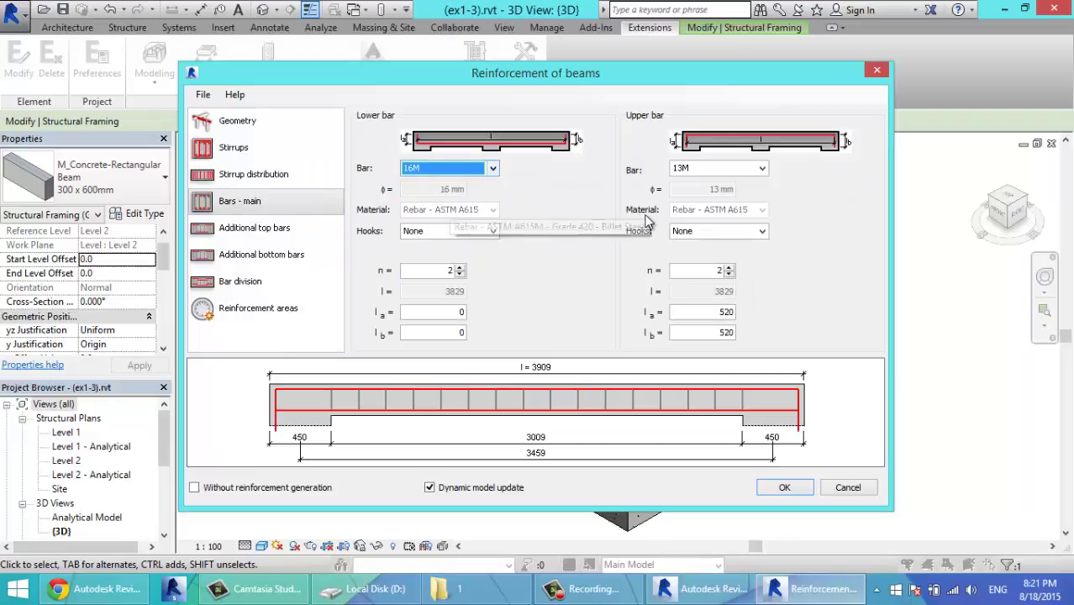
pyautogui.click(714, 169)
pyautogui.click(706, 193)
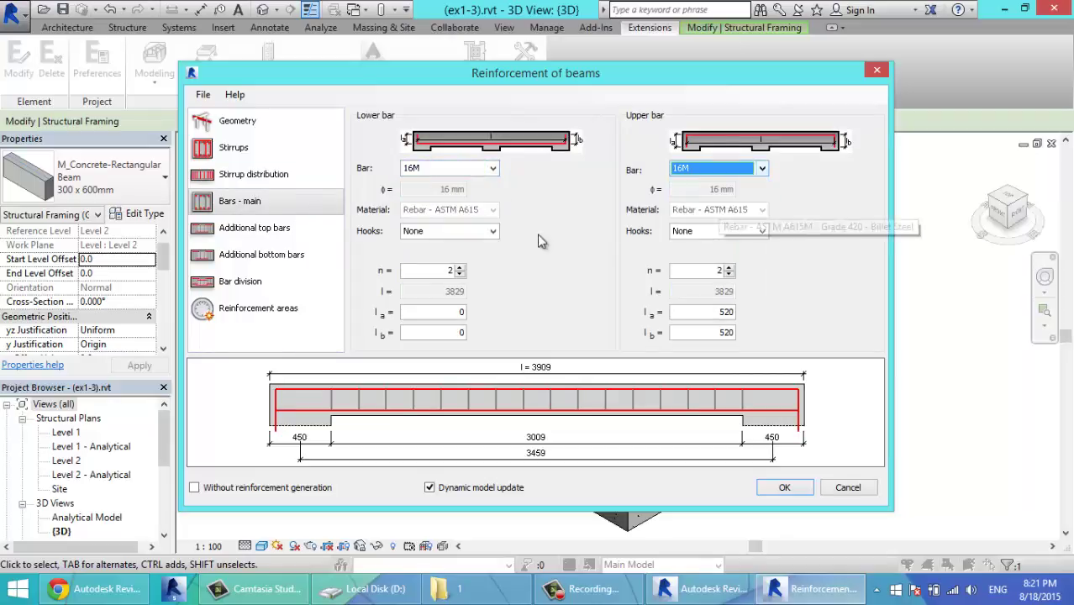
pyautogui.click(459, 268)
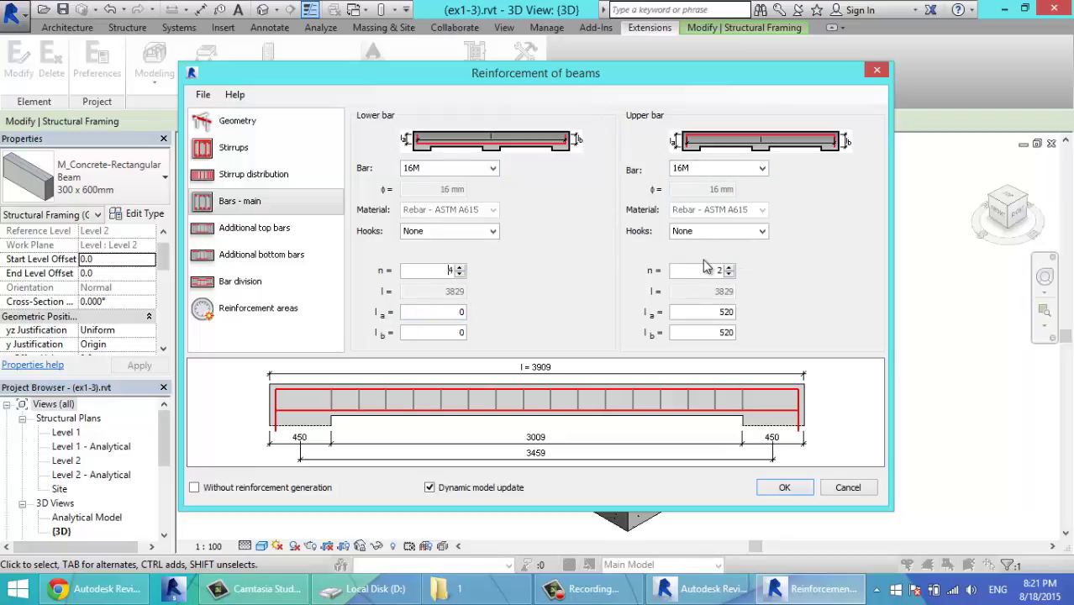
pyautogui.doubleClick(728, 312)
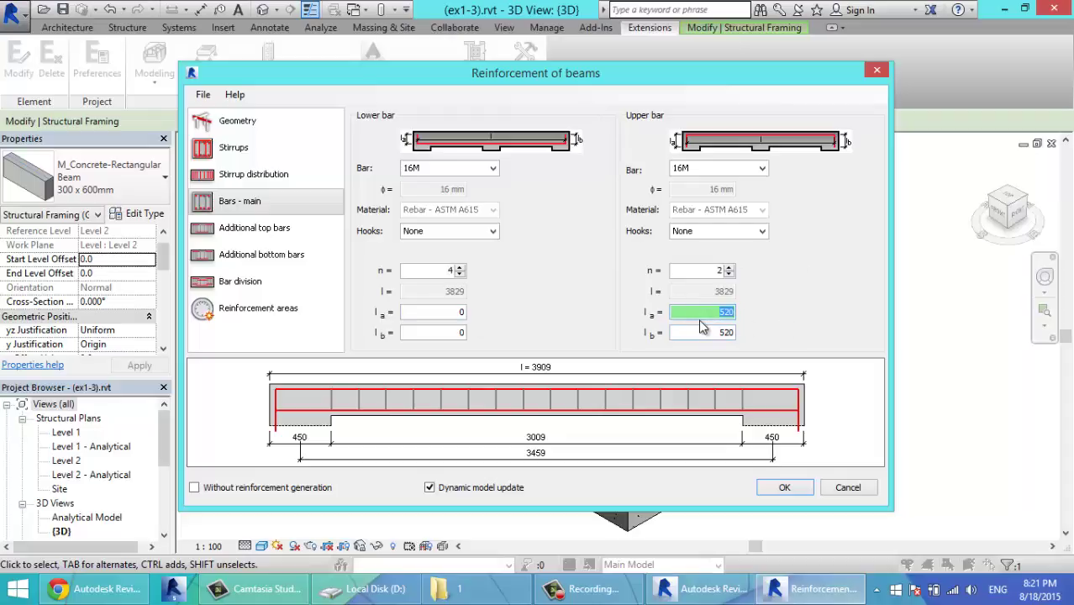
pyautogui.doubleClick(709, 333)
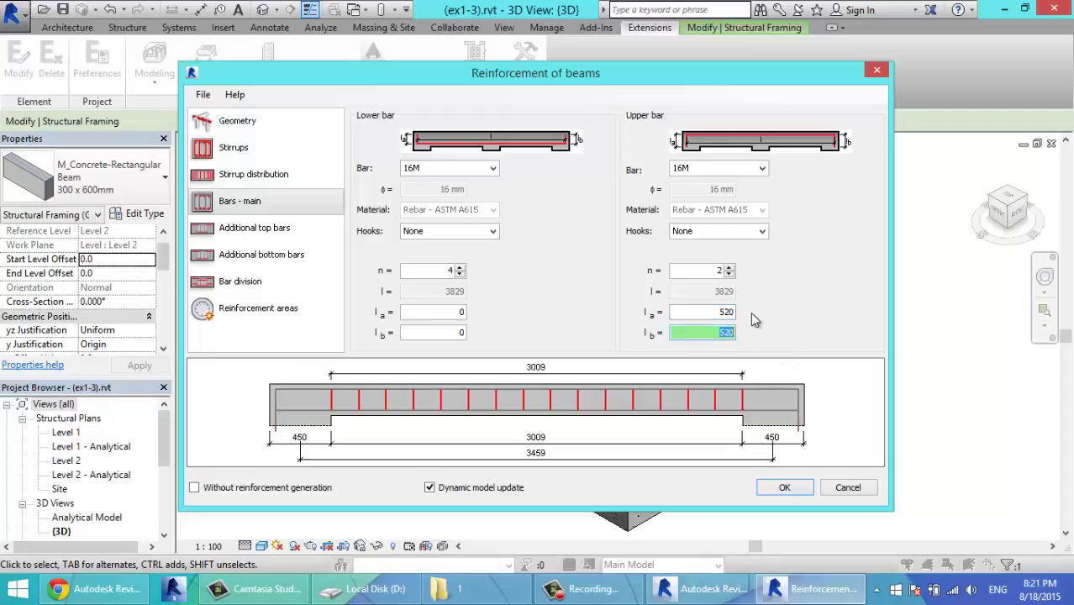
# Review the additional top, additional bottom and bar division pages, then generate the beam reinforcement
pyautogui.click(266, 223)
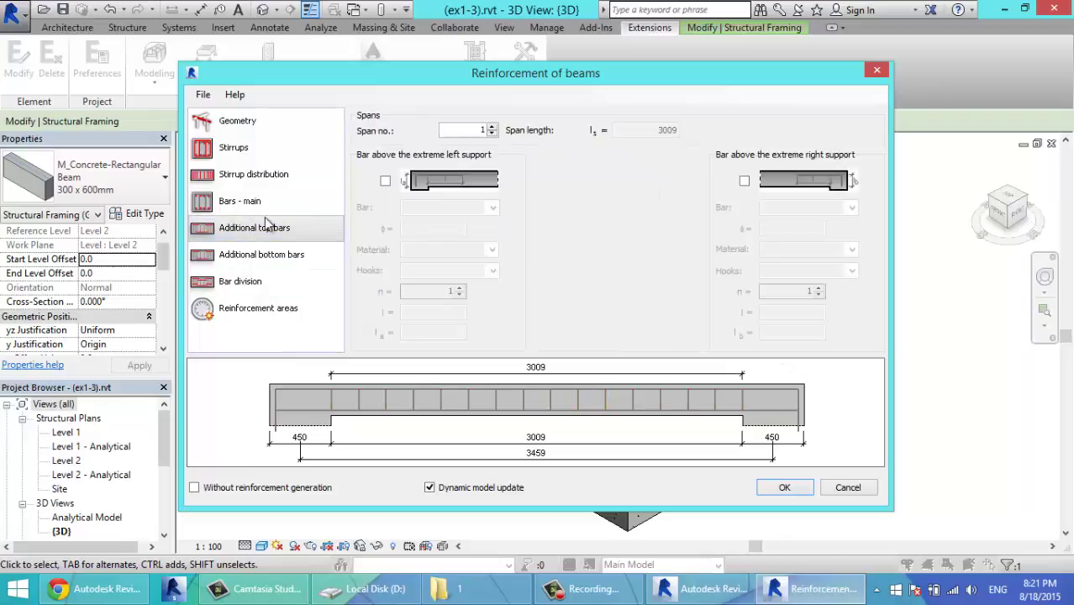
pyautogui.click(265, 261)
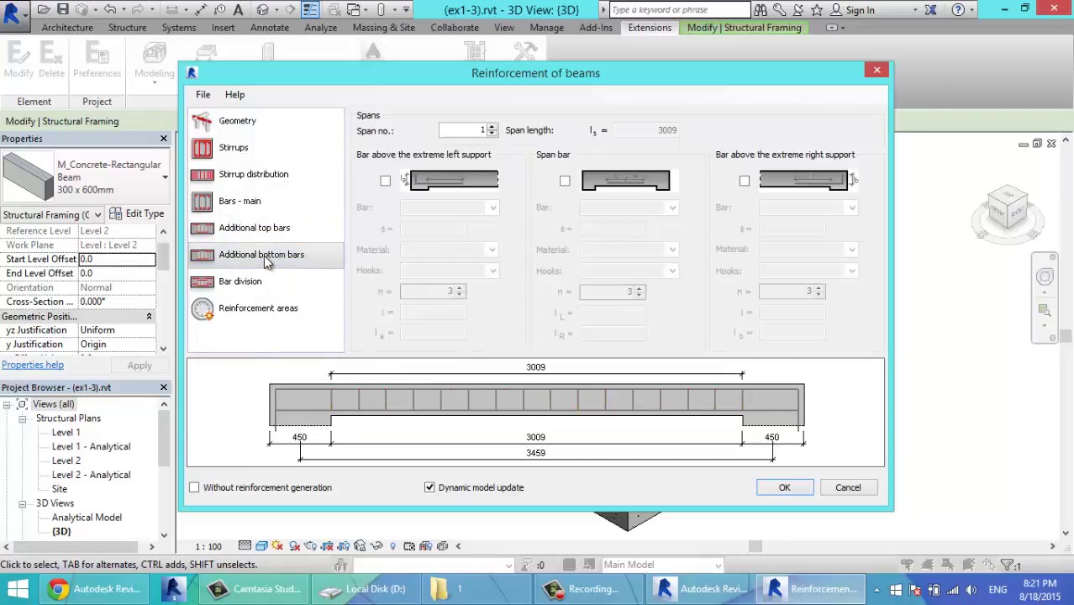
pyautogui.click(241, 289)
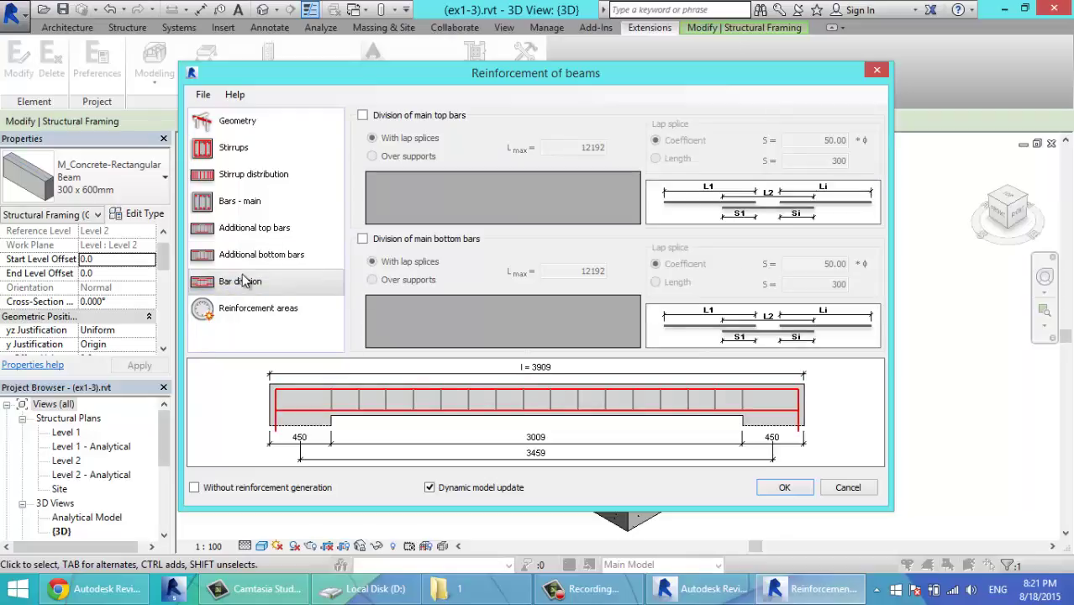
pyautogui.click(784, 488)
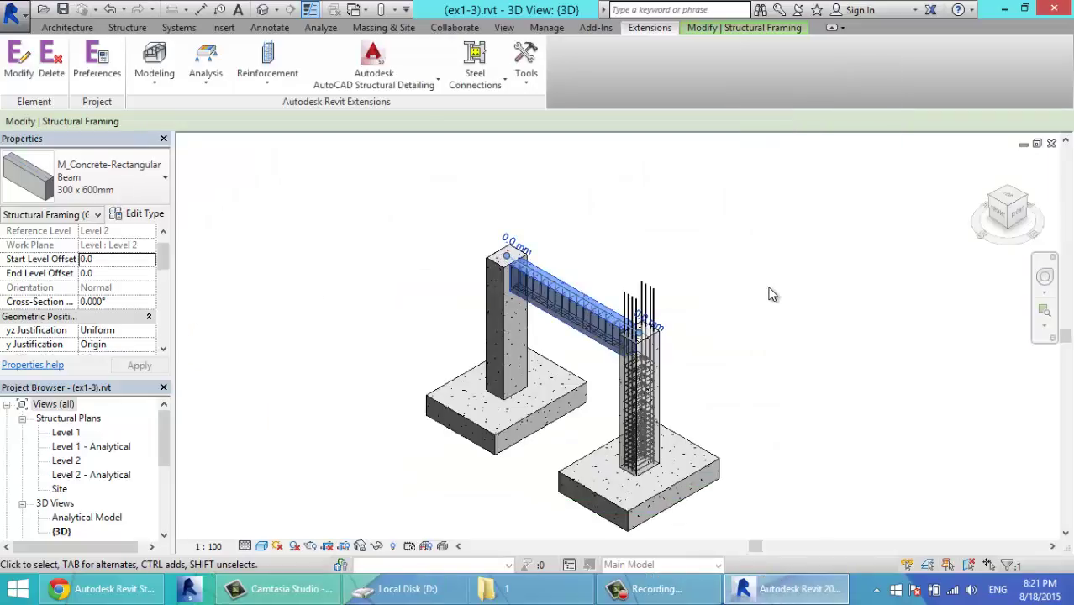
# Give the beam a by-element surface transparency override so its stirrups and main bars show through
pyautogui.scroll(3, 609, 348)
pyautogui.scroll(1, 609, 348)
pyautogui.click(660, 269)
pyautogui.rightClick(662, 269)
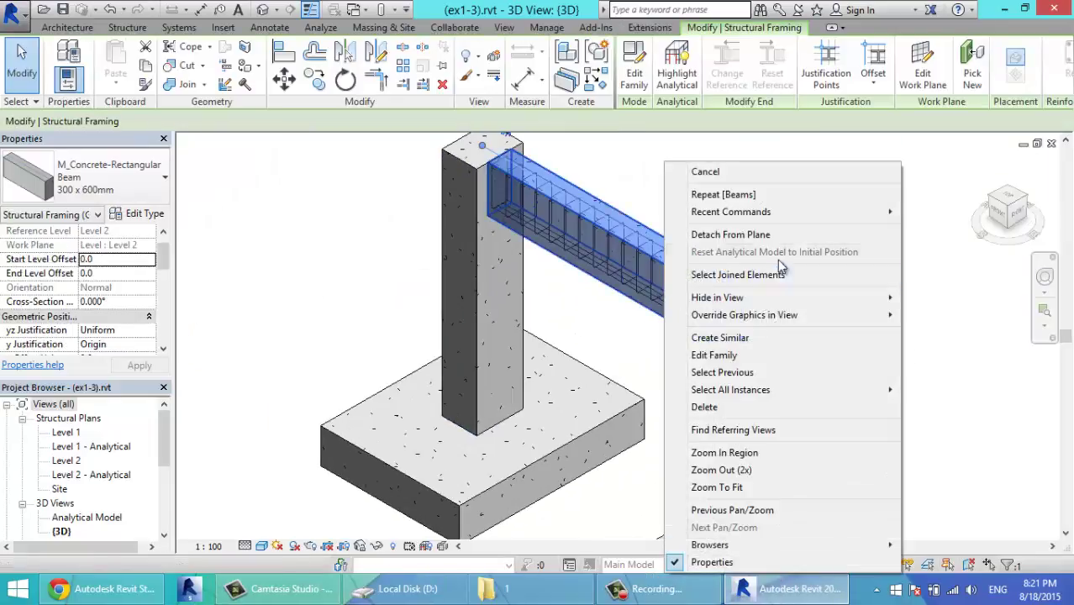
pyautogui.moveTo(823, 314)
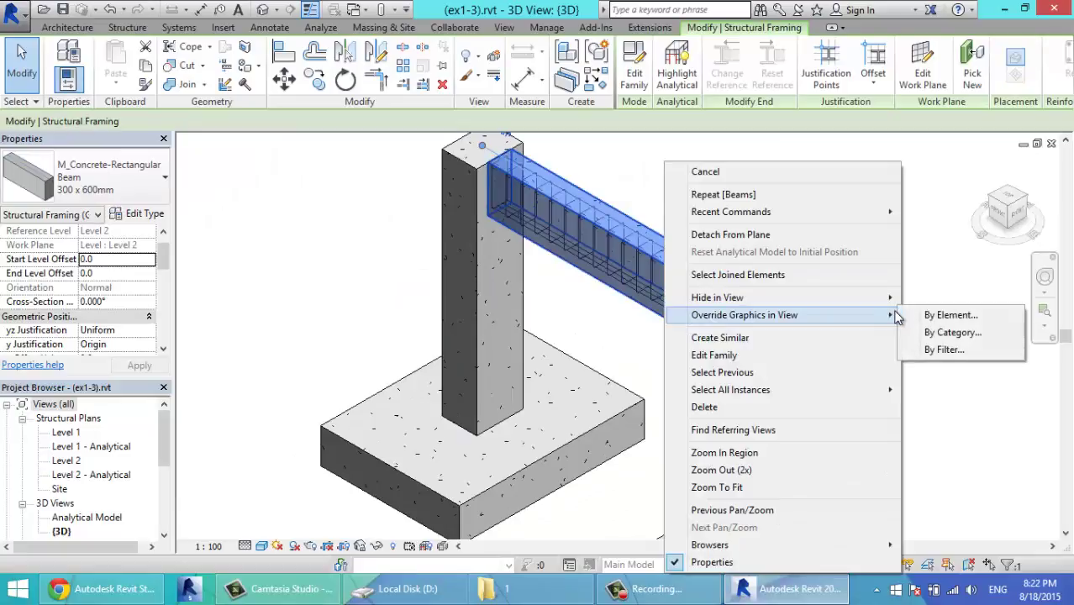
pyautogui.click(948, 316)
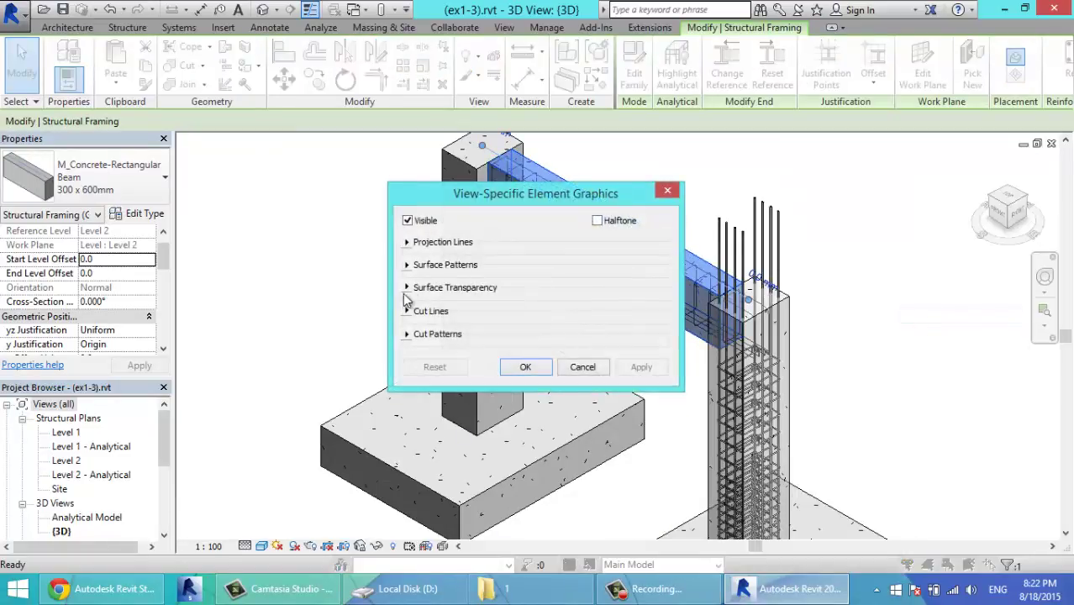
pyautogui.doubleClick(642, 301)
pyautogui.click(522, 385)
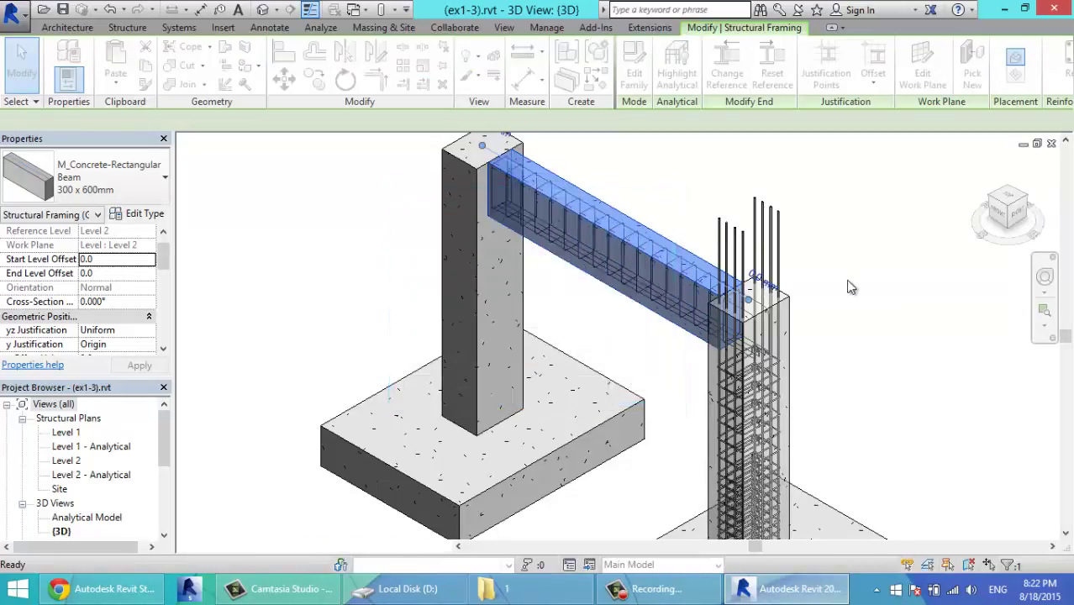
pyautogui.click(832, 300)
pyautogui.scroll(5, 680, 424)
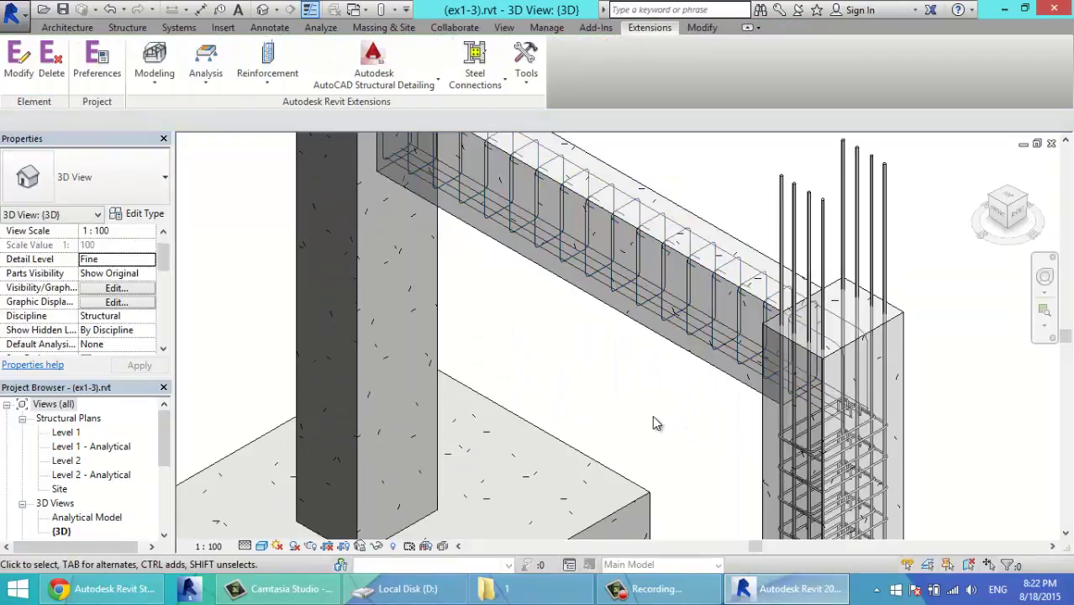